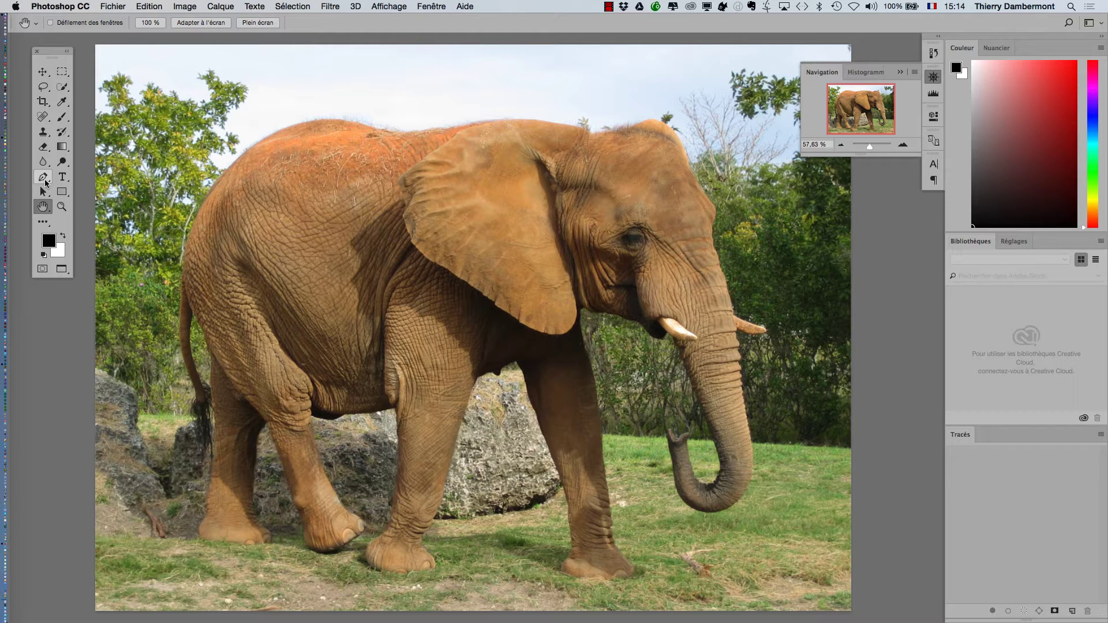
{"action": "left_click", "coordinate": [295, 6]}
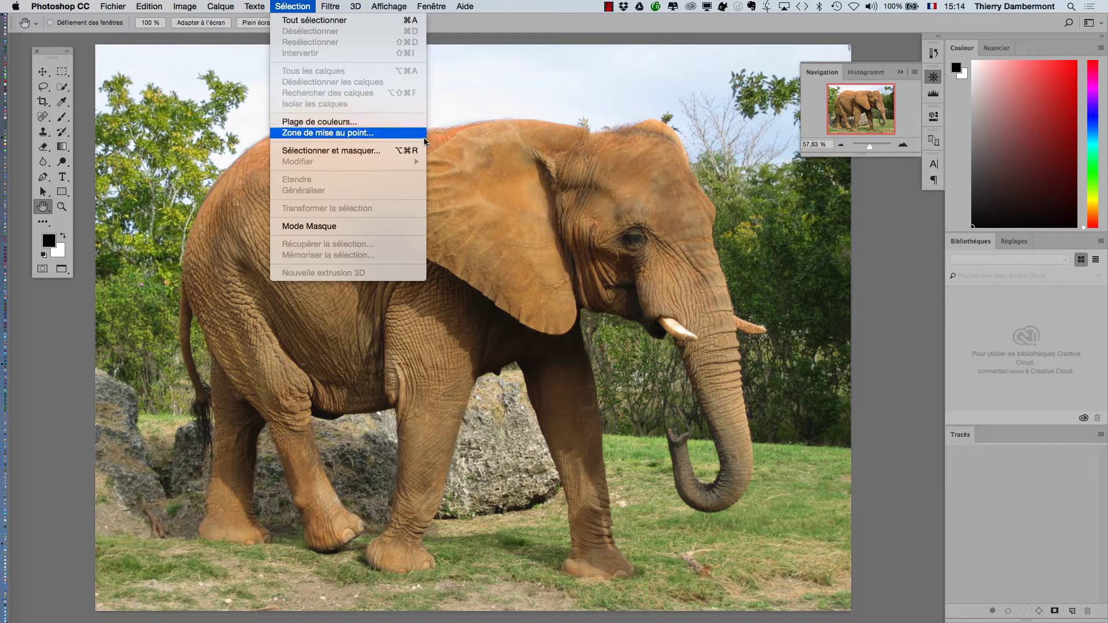
{"action": "left_click", "coordinate": [571, 34]}
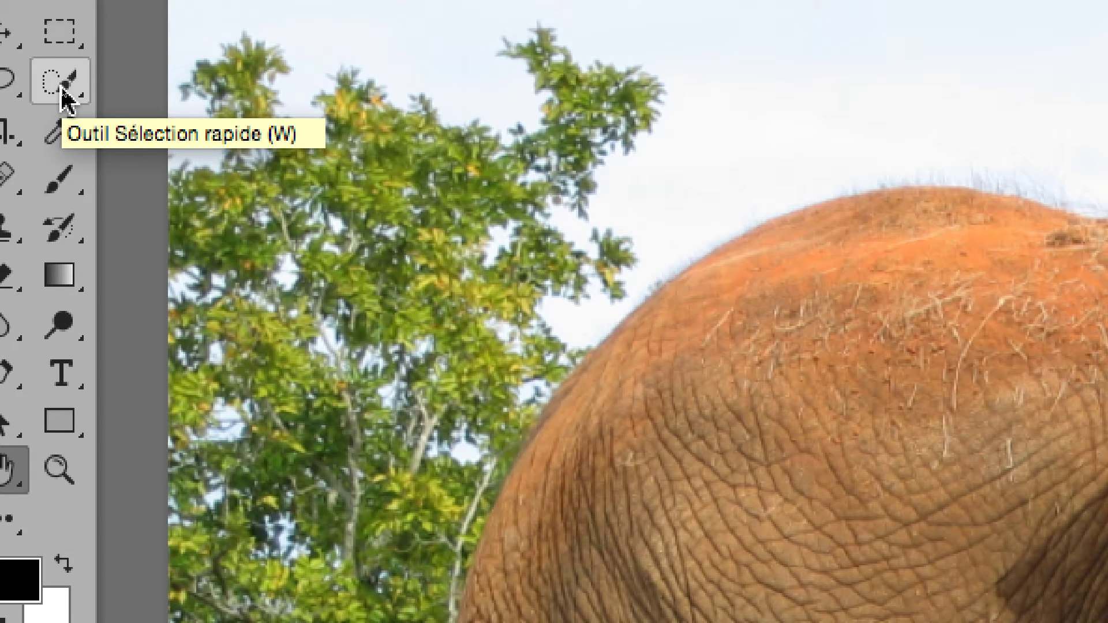
Activate the Quick Selection tool, switching to the Magic Wand and back to compare the two grouped tools
{"action": "left_click", "coordinate": [63, 92]}
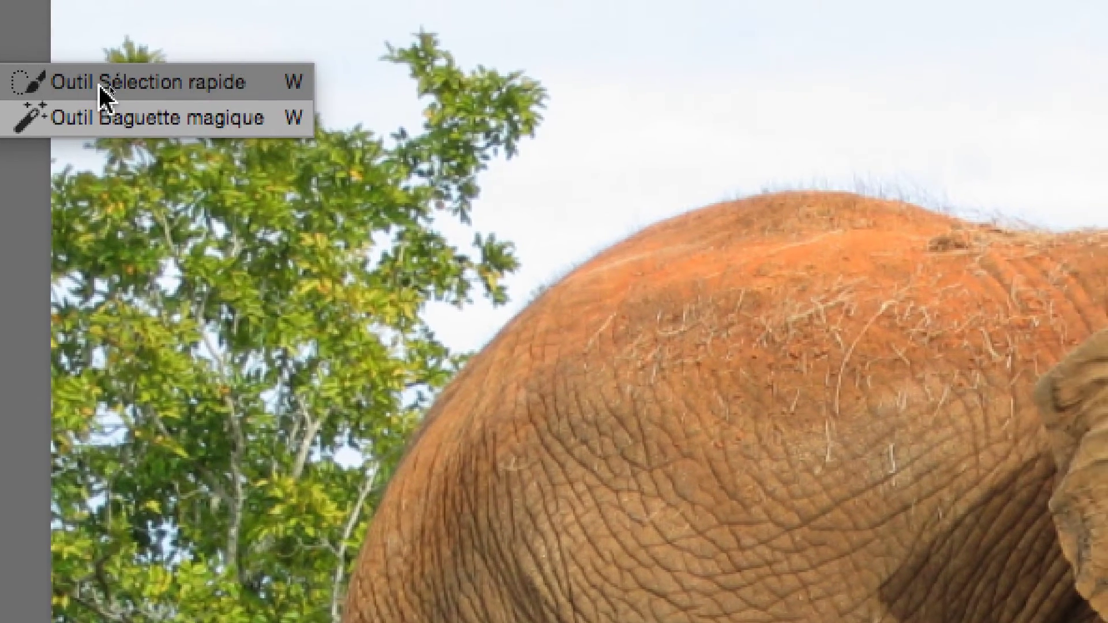
{"action": "left_click", "coordinate": [100, 86]}
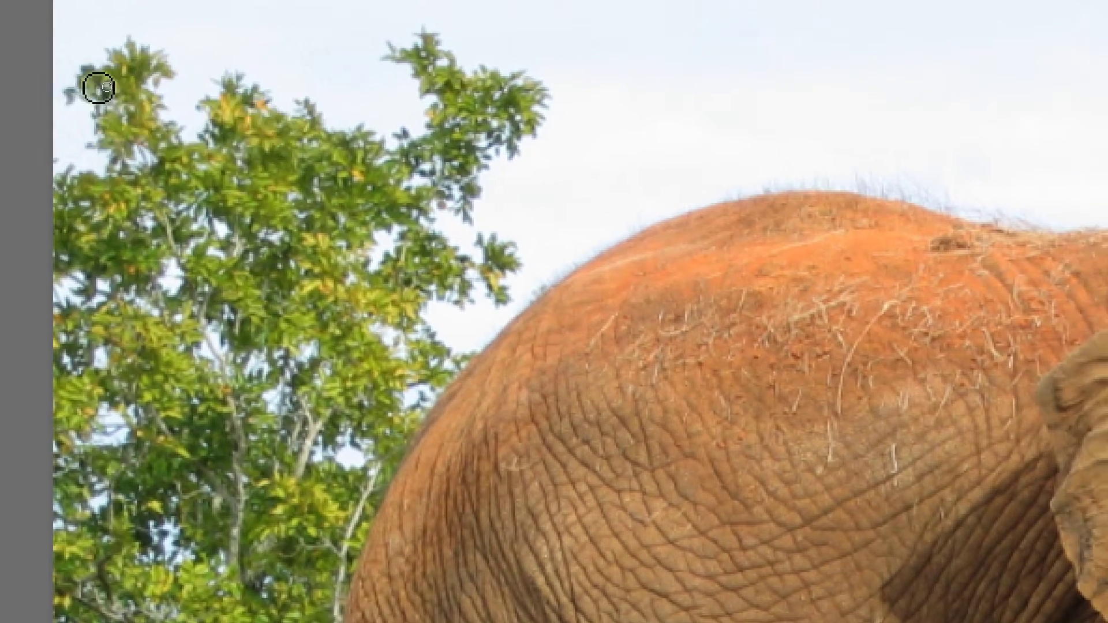
{"action": "left_click", "coordinate": [63, 87]}
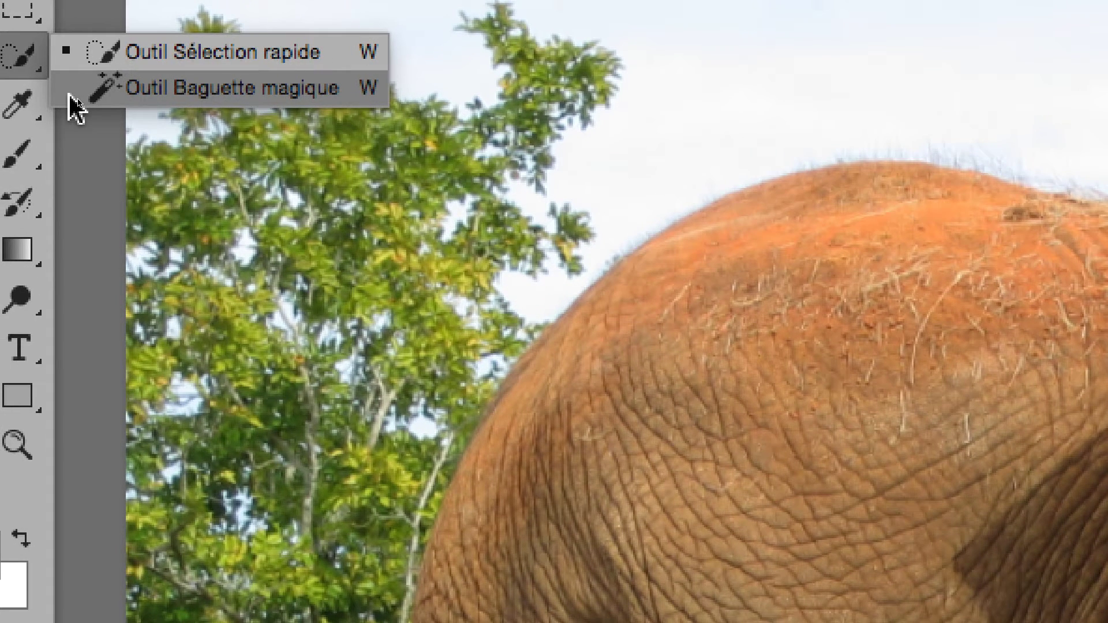
{"action": "left_click", "coordinate": [69, 92]}
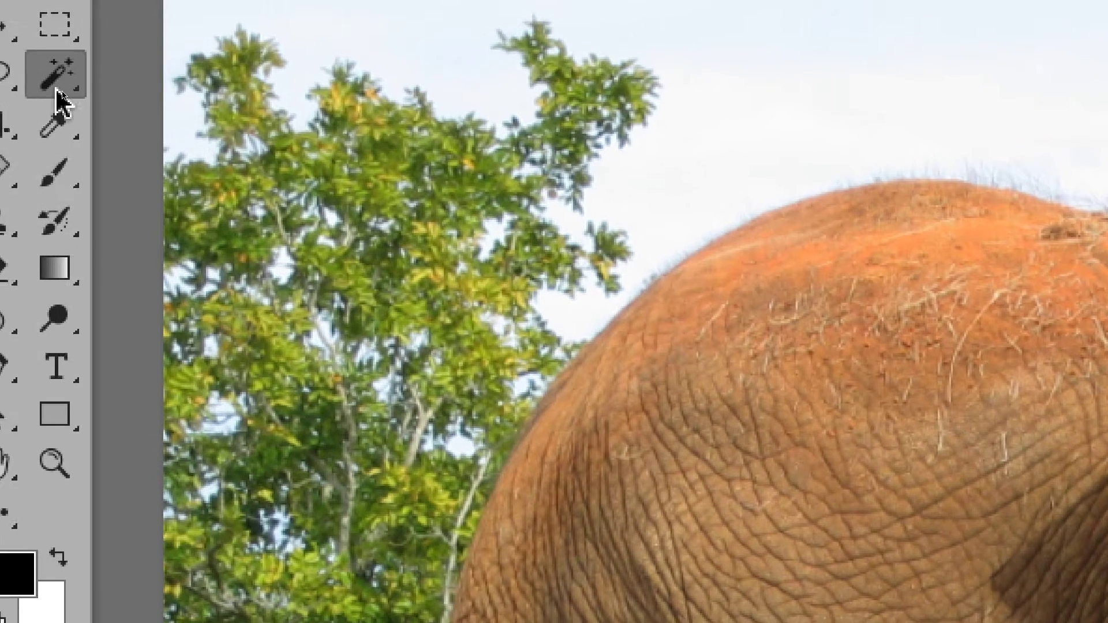
{"action": "left_click", "coordinate": [26, 64]}
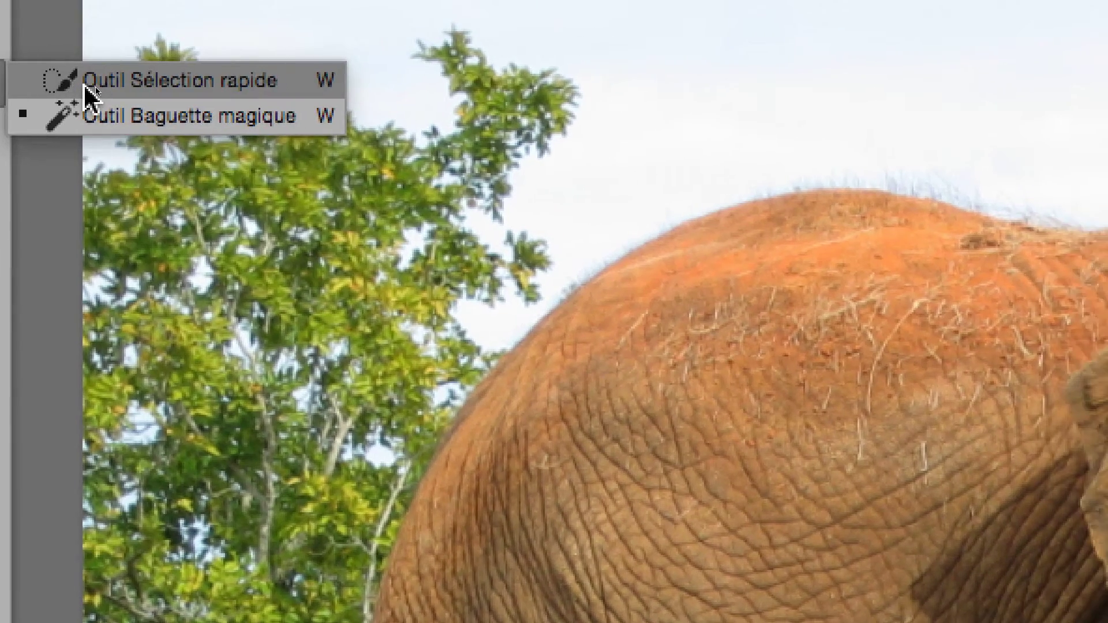
{"action": "left_click", "coordinate": [116, 81]}
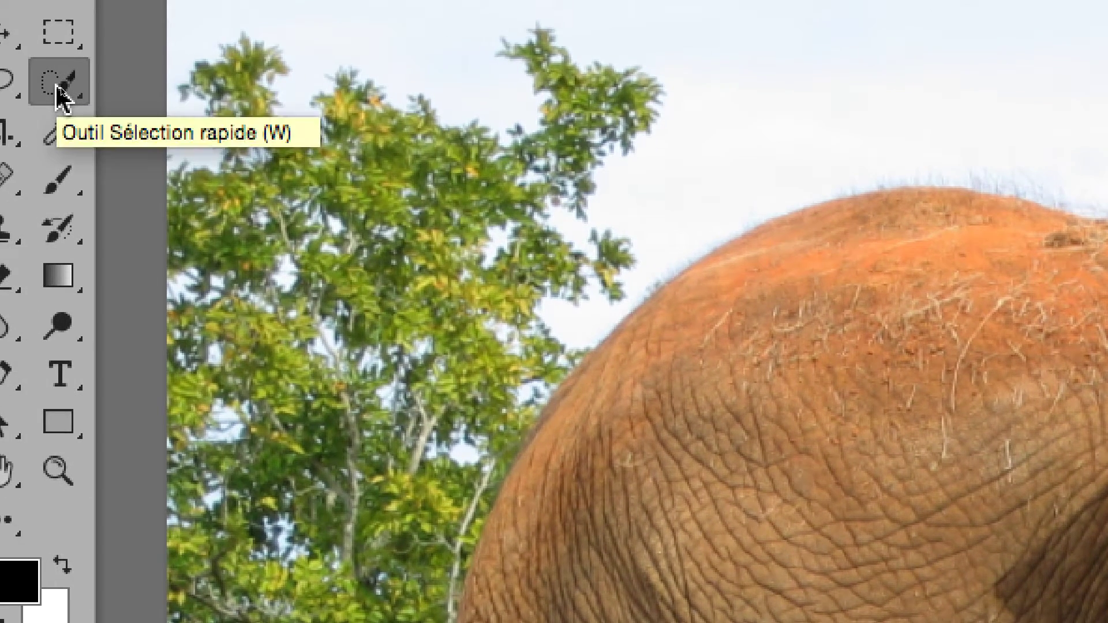
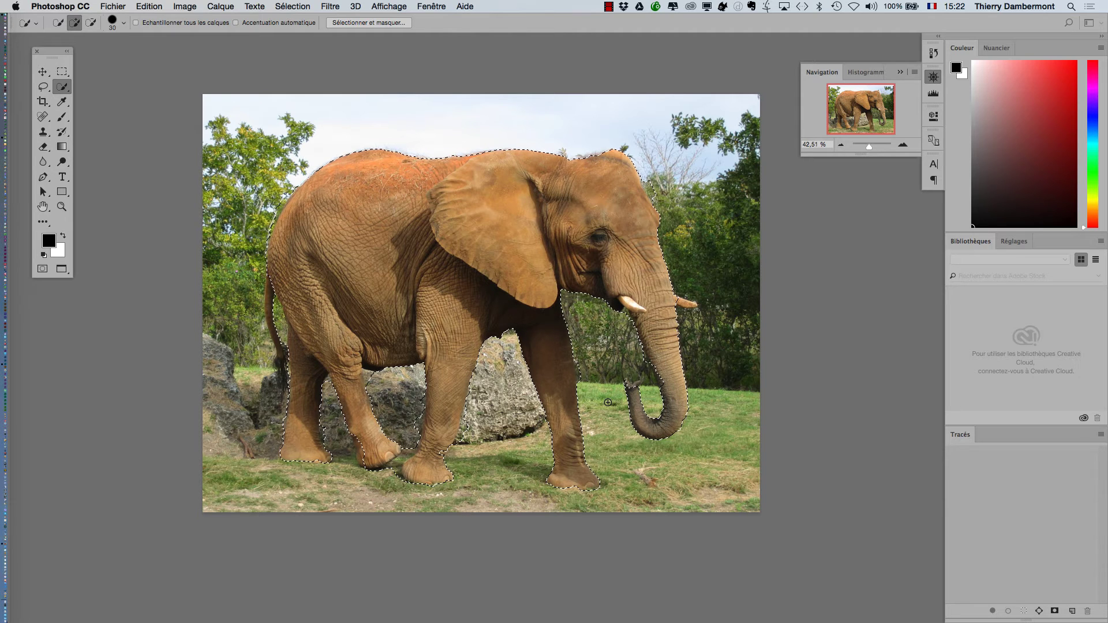
Display the Couches (channels) panel for the elephant image with its selection still active
{"action": "left_click_drag", "start_coordinate": [531, 395], "coordinate": [425, 360]}
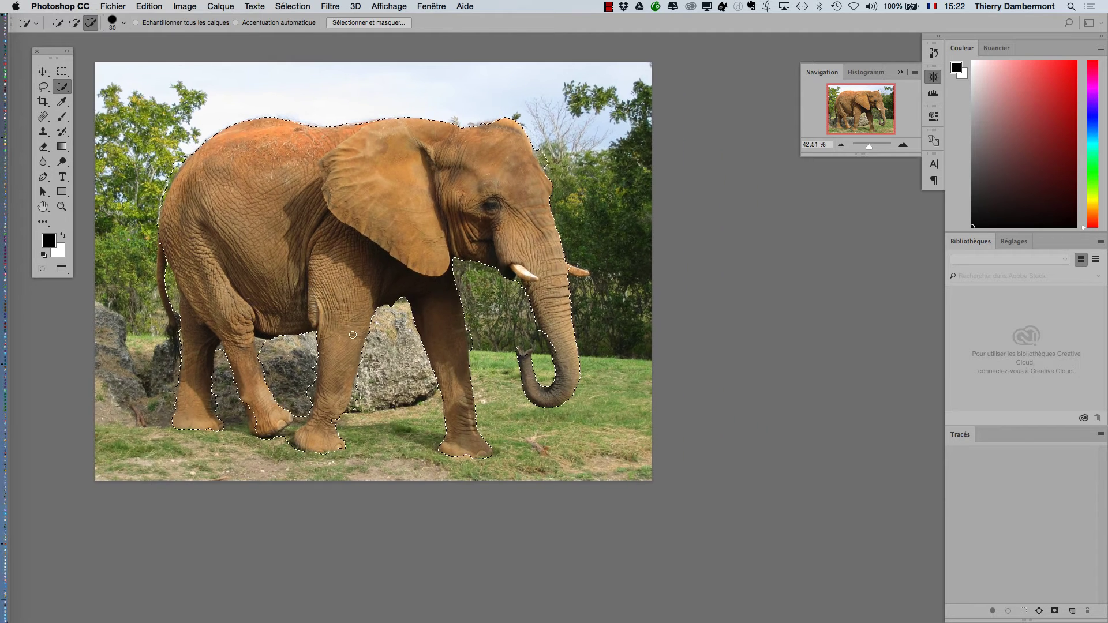
{"action": "scroll", "coordinate": [354, 336], "scroll_direction": "down", "scroll_amount": 1}
{"action": "scroll", "coordinate": [354, 336], "scroll_direction": "down", "scroll_amount": 4}
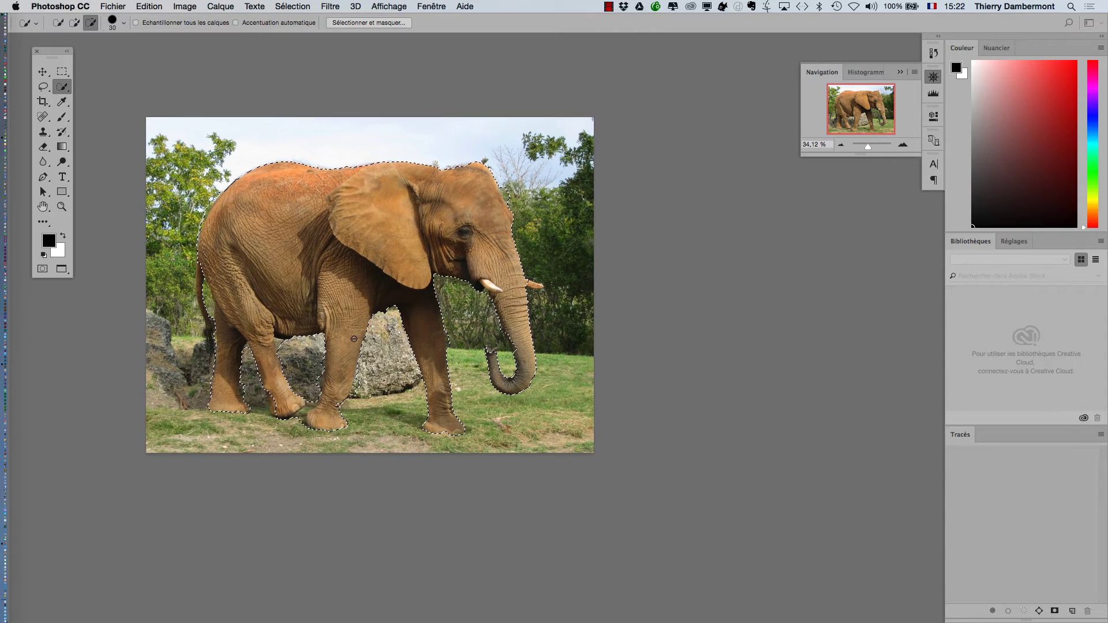
{"action": "scroll", "coordinate": [353, 339], "scroll_direction": "down", "scroll_amount": 1}
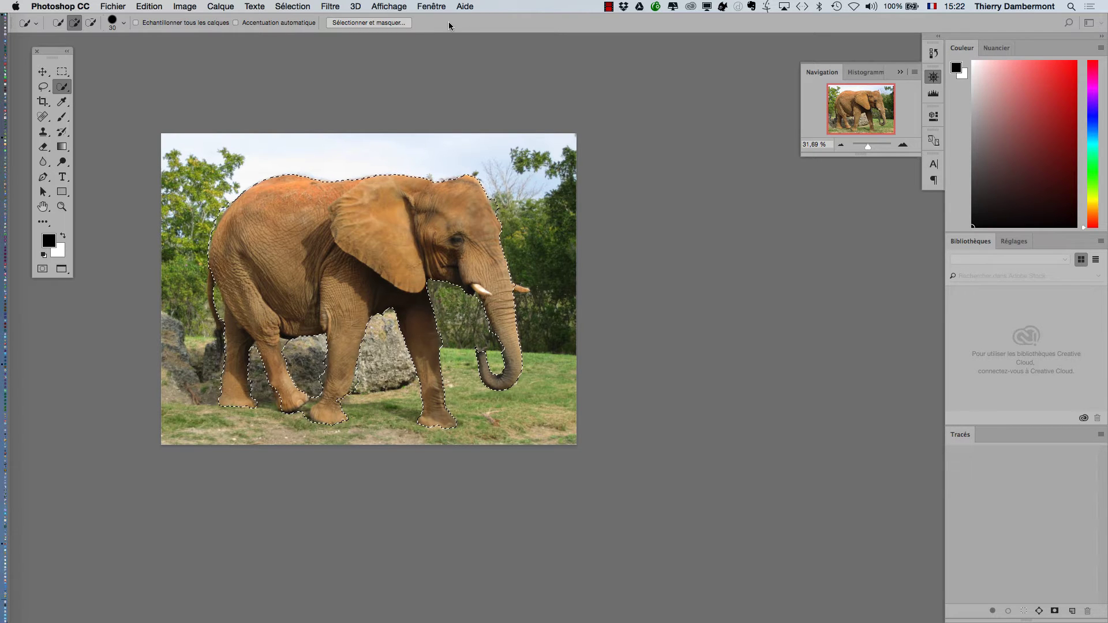
{"action": "left_click", "coordinate": [443, 8]}
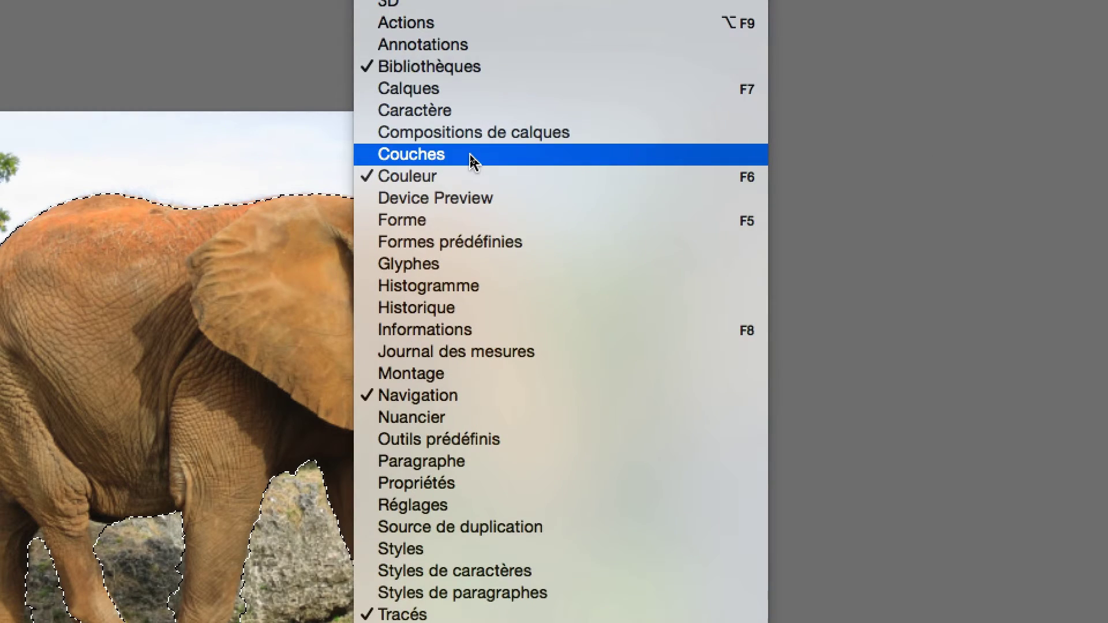
{"action": "left_click", "coordinate": [470, 156]}
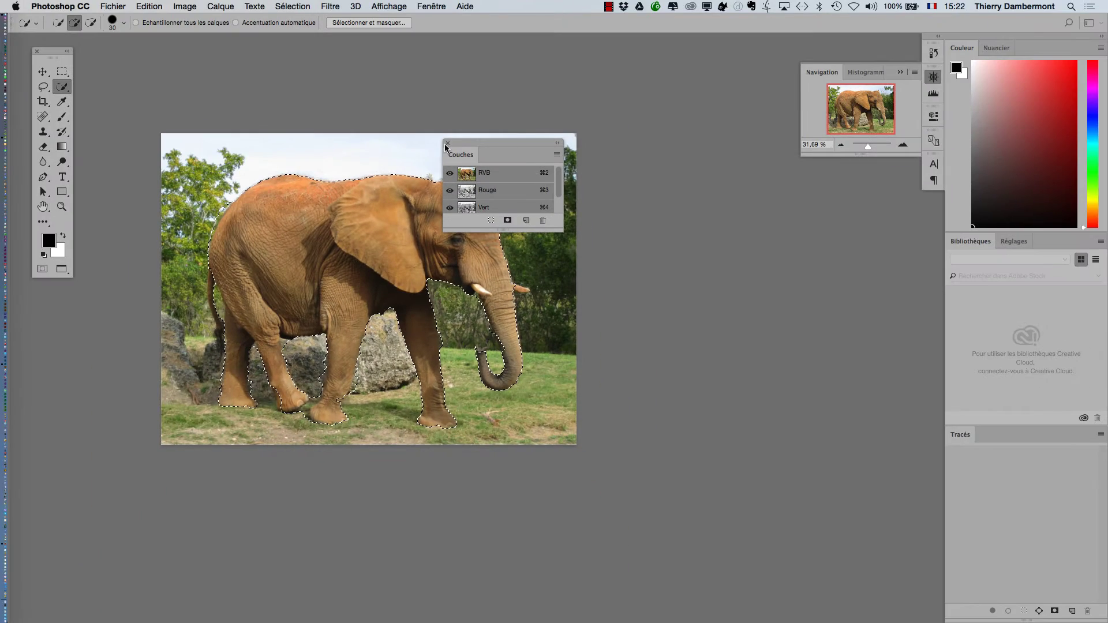
Dock the Couches panel alongside Couleur and Nuancier and switch between the three
{"action": "left_click_drag", "start_coordinate": [446, 148], "coordinate": [904, 30]}
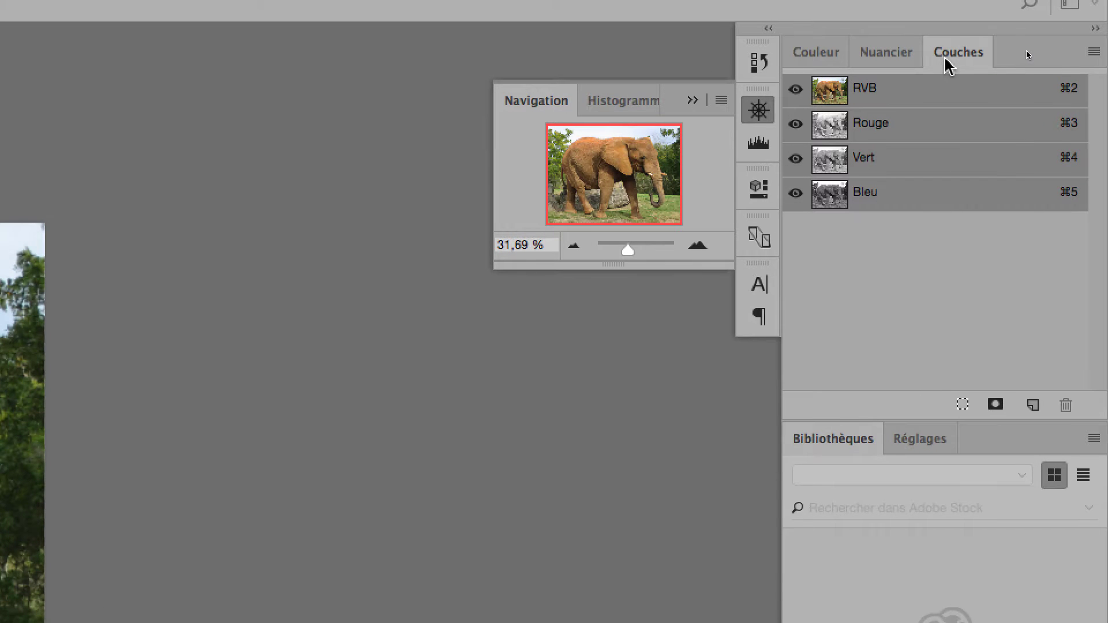
{"action": "left_click", "coordinate": [912, 53]}
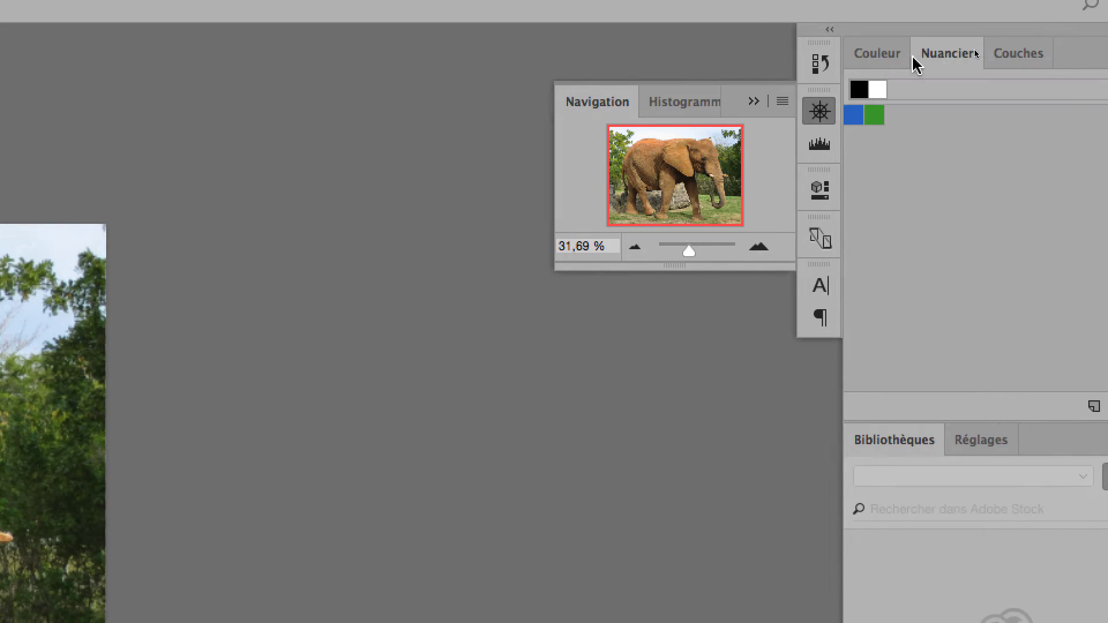
{"action": "left_click", "coordinate": [878, 54]}
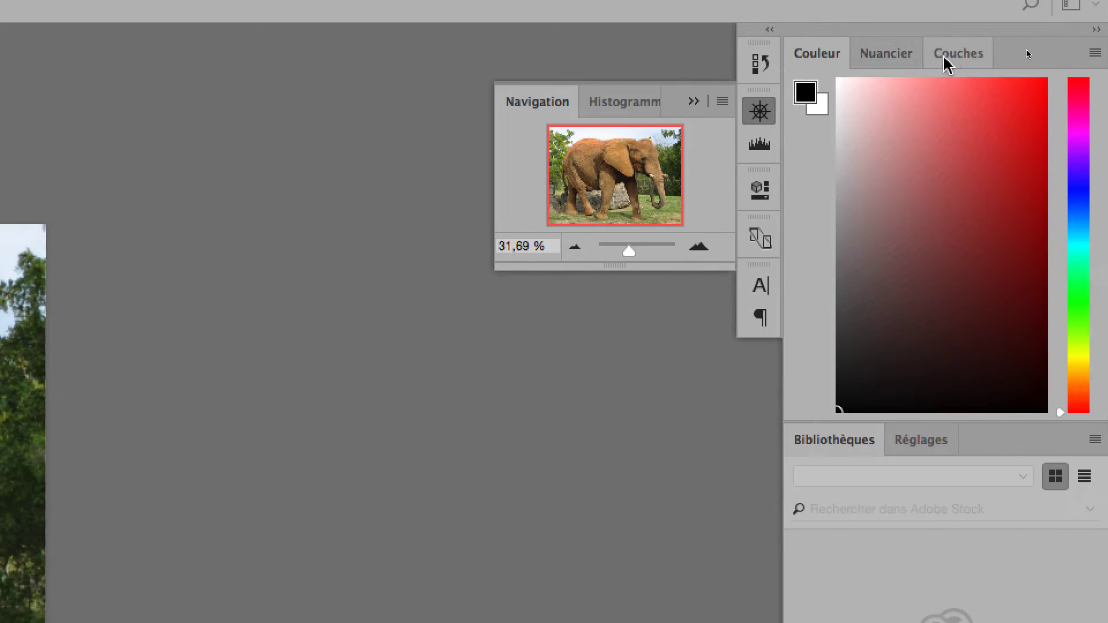
{"action": "left_click", "coordinate": [1017, 54]}
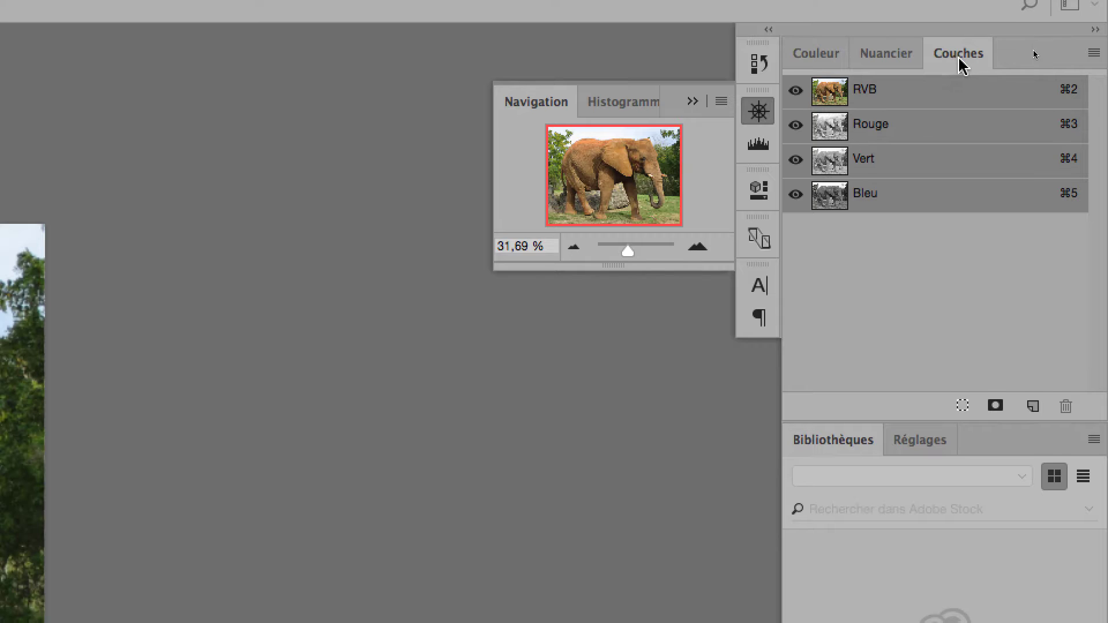
Float the Couches panel beside the image and enlarge it enough to list all the channels
{"action": "left_click_drag", "start_coordinate": [960, 64], "coordinate": [586, 118]}
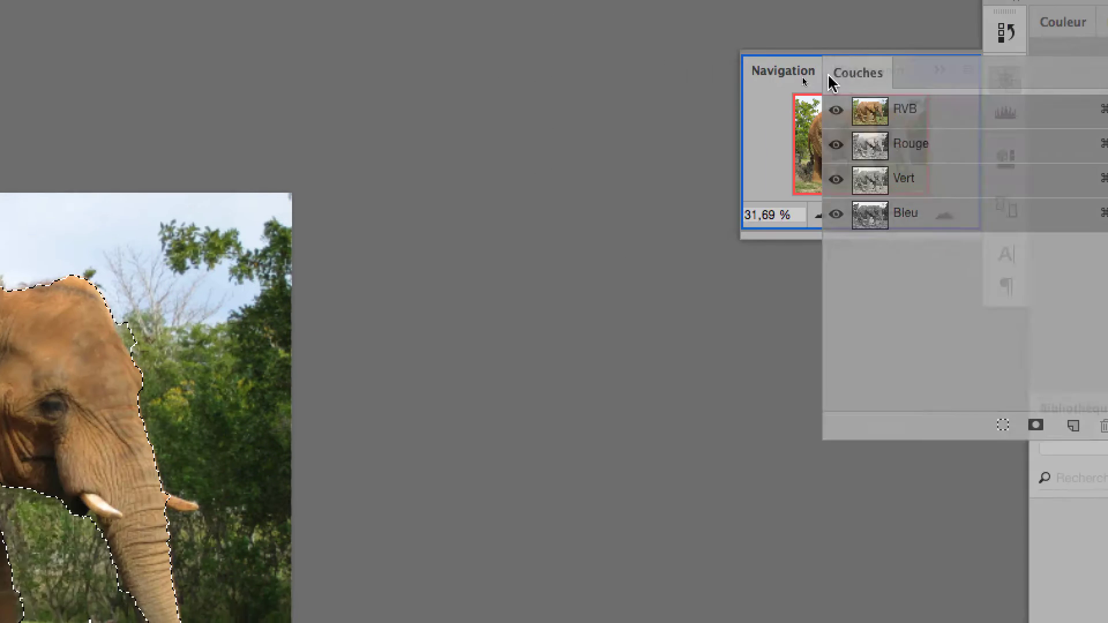
{"action": "left_click_drag", "start_coordinate": [830, 84], "coordinate": [393, 93]}
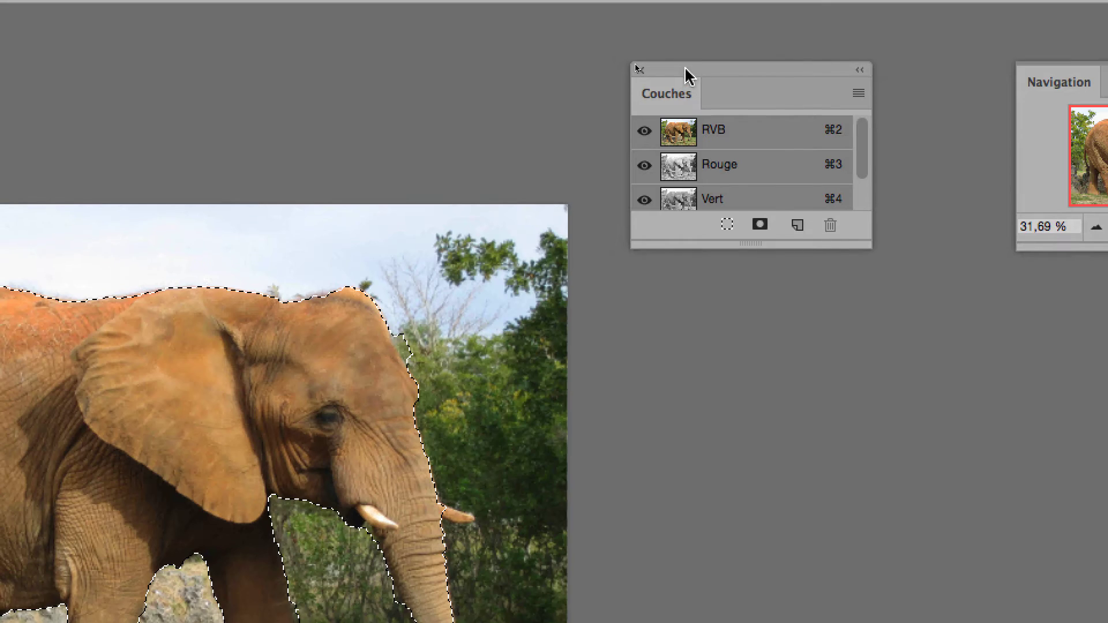
{"action": "left_click_drag", "start_coordinate": [686, 75], "coordinate": [674, 115]}
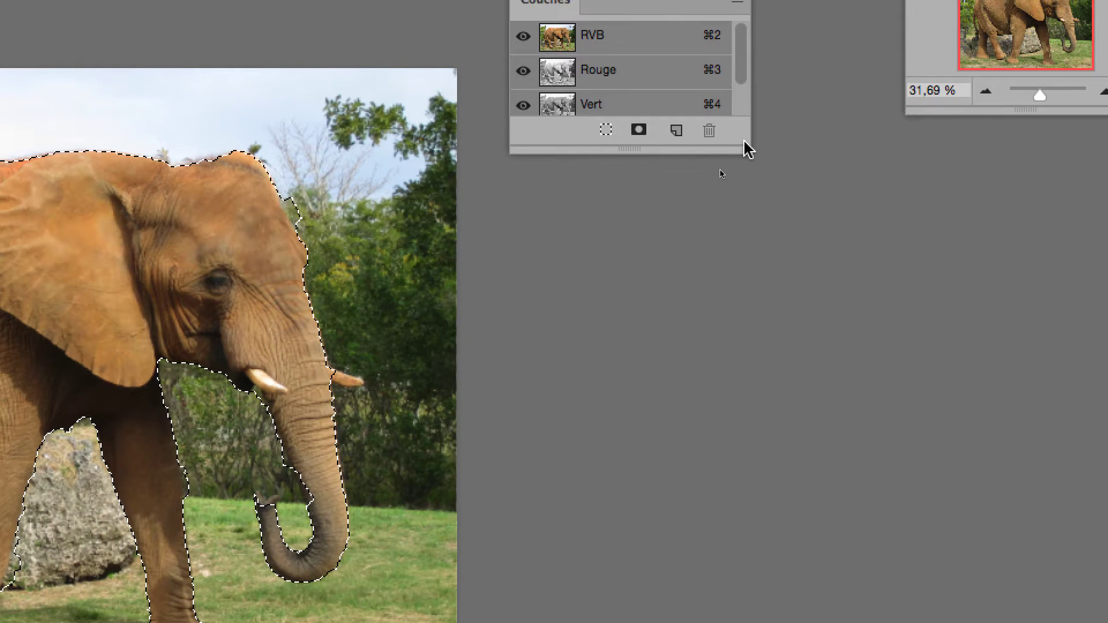
{"action": "left_click_drag", "start_coordinate": [744, 146], "coordinate": [862, 507]}
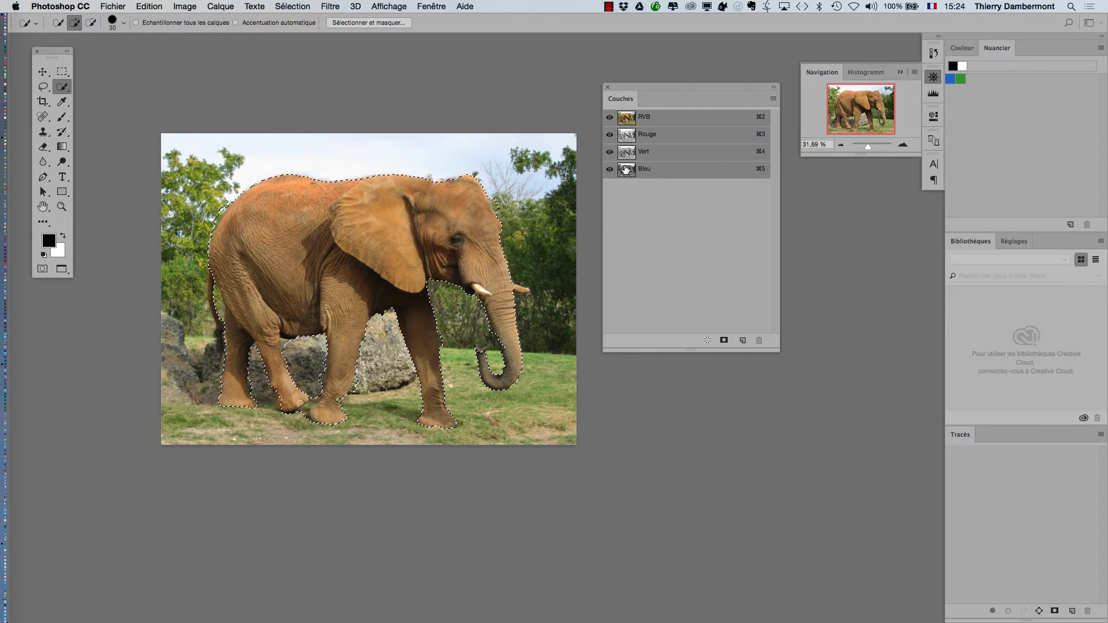
Store the elephant selection as a new unnamed alpha channel in the current document
{"action": "left_click", "coordinate": [293, 7]}
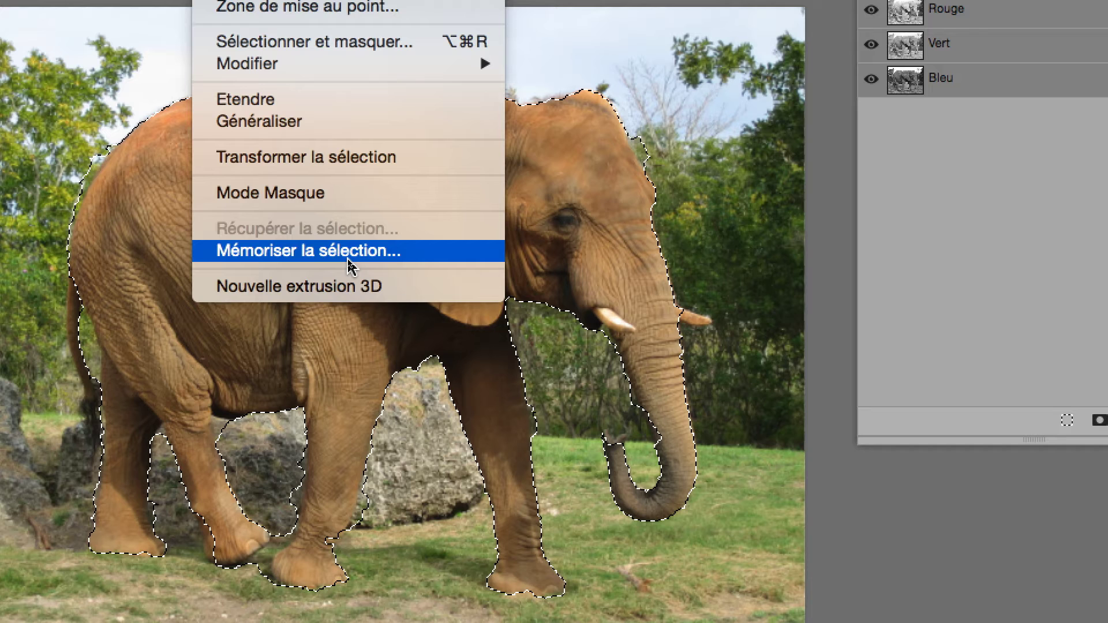
{"action": "left_click", "coordinate": [349, 254]}
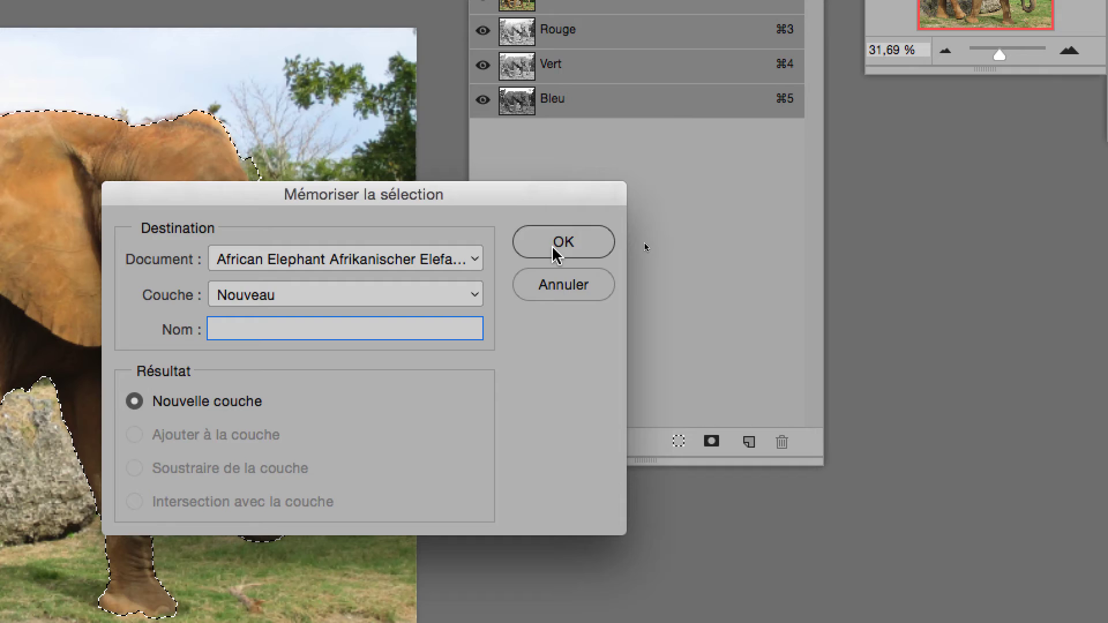
{"action": "left_click", "coordinate": [773, 191]}
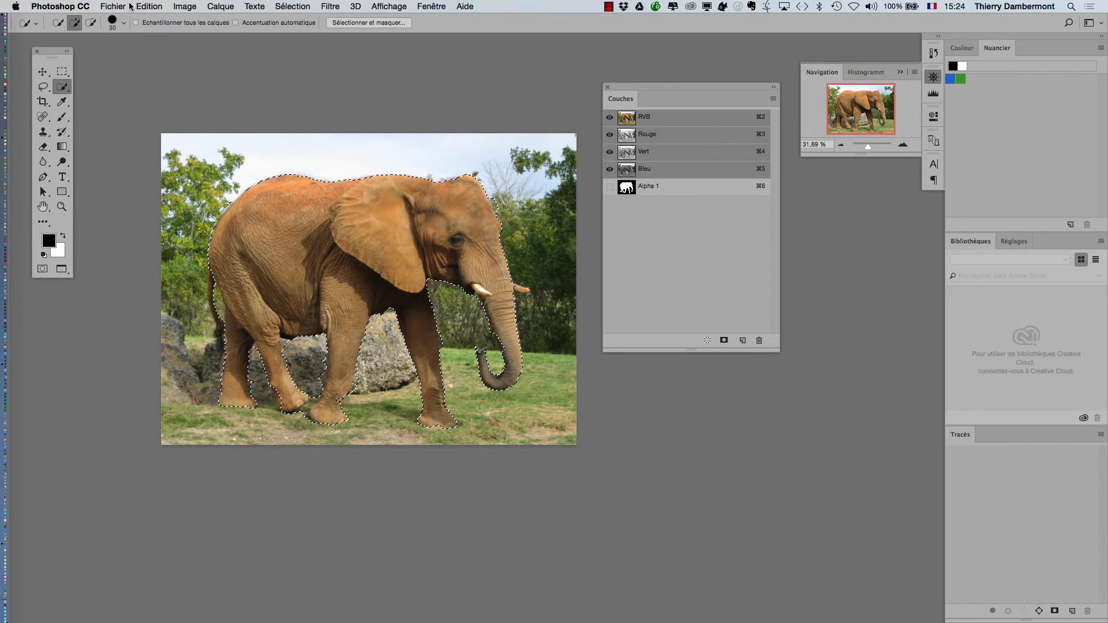
Start saving the image in the premier jour Photoshop folder, rearrange the save dialog and keep Photoshop as the format
{"action": "left_click", "coordinate": [114, 7]}
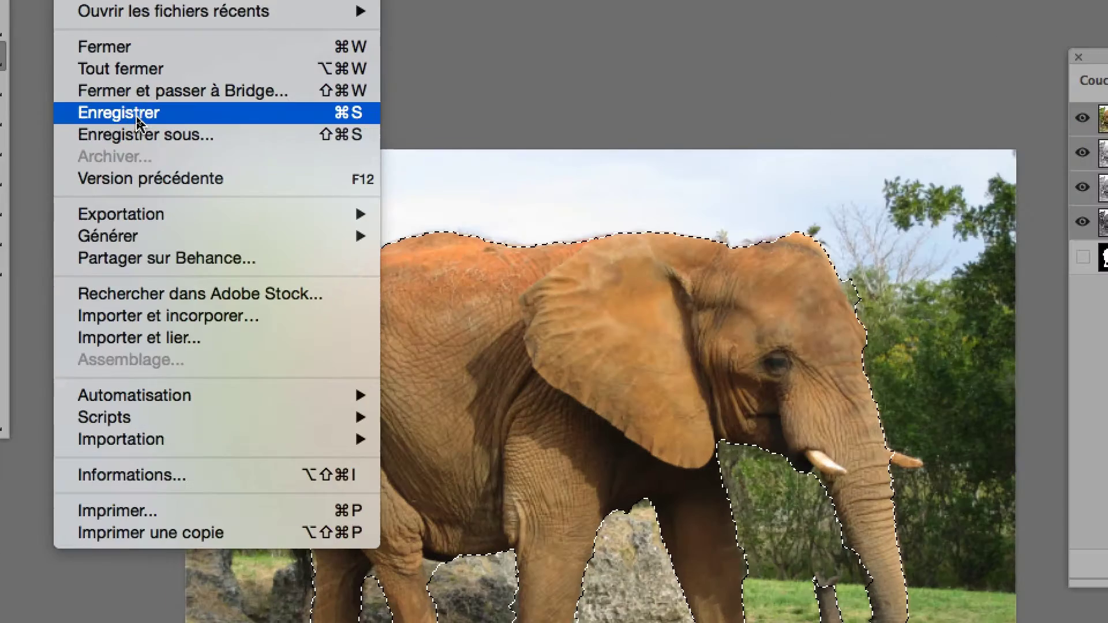
{"action": "left_click", "coordinate": [138, 114]}
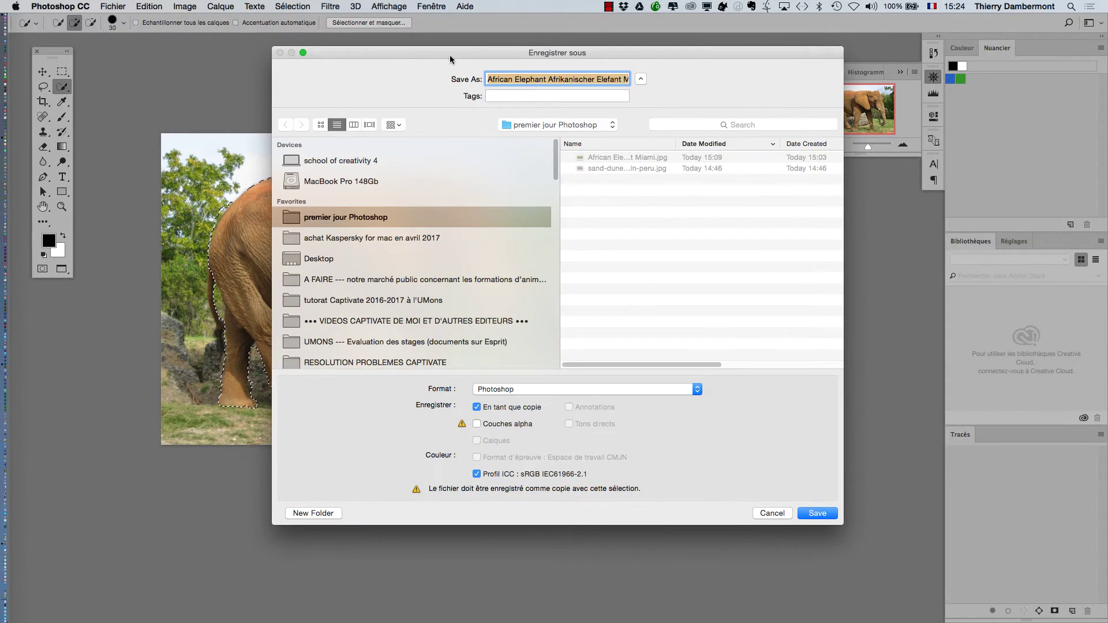
{"action": "left_click_drag", "start_coordinate": [449, 54], "coordinate": [343, 56]}
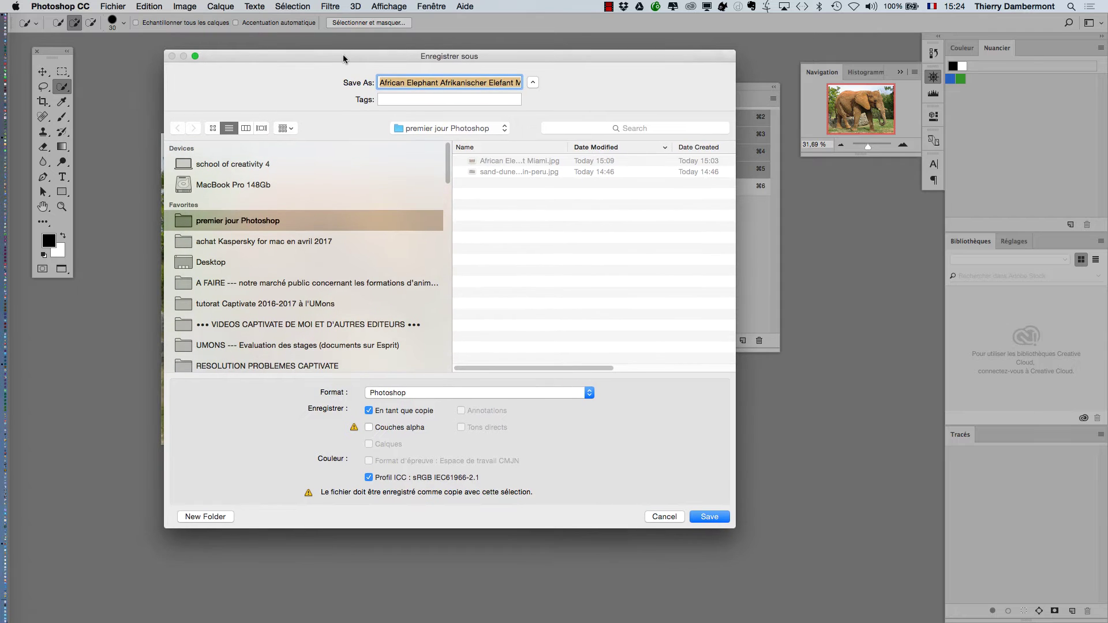
{"action": "left_click_drag", "start_coordinate": [343, 58], "coordinate": [341, 58]}
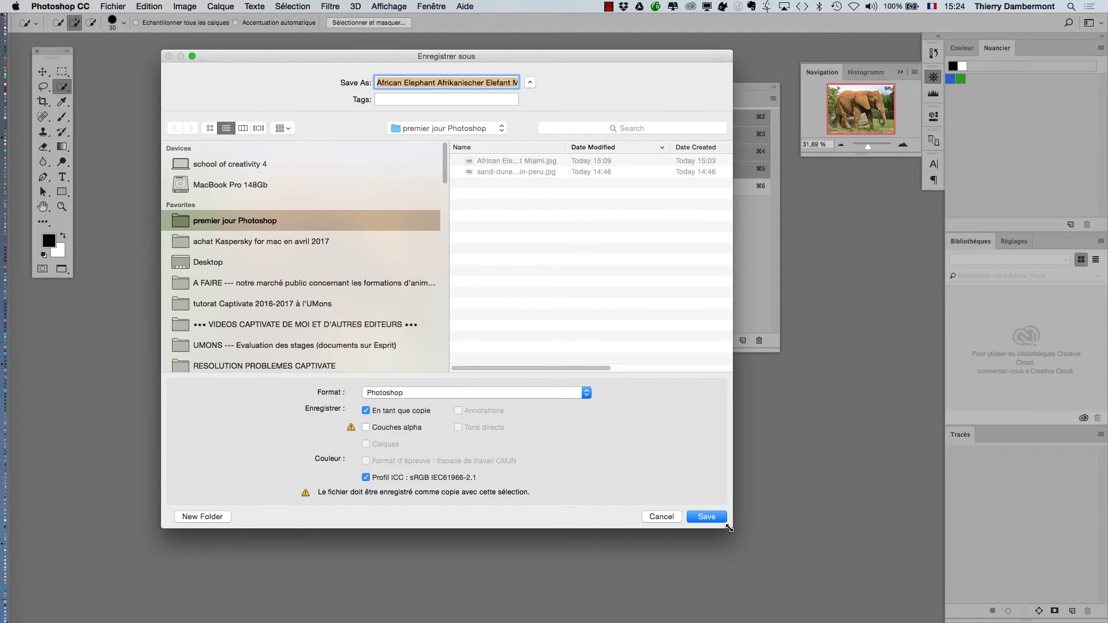
{"action": "left_click_drag", "start_coordinate": [727, 528], "coordinate": [532, 471]}
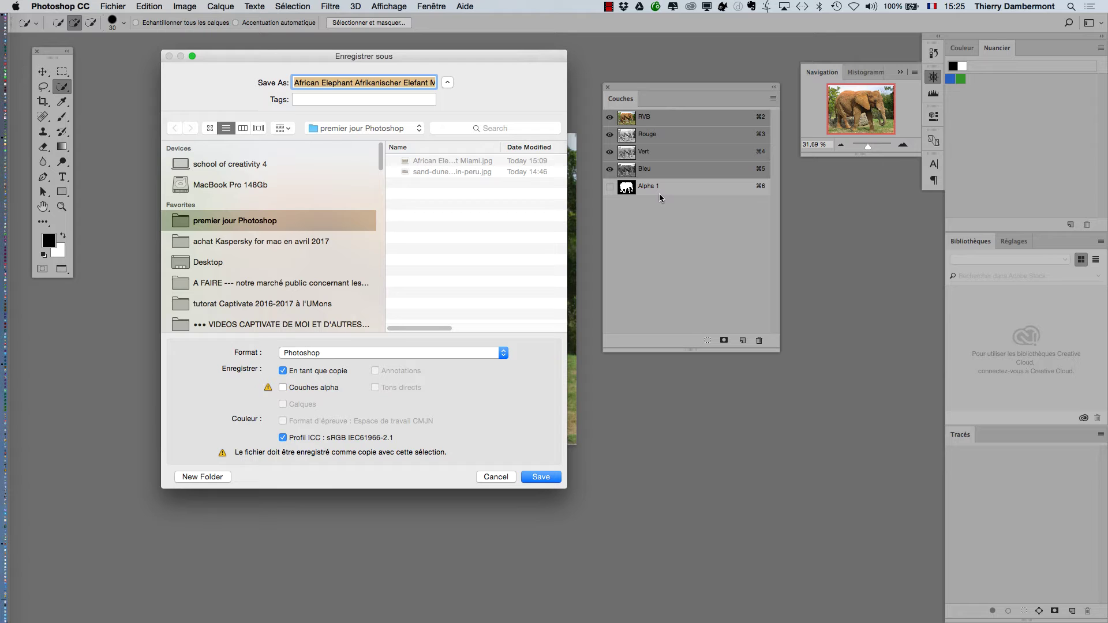
{"action": "left_click_drag", "start_coordinate": [566, 488], "coordinate": [782, 489]}
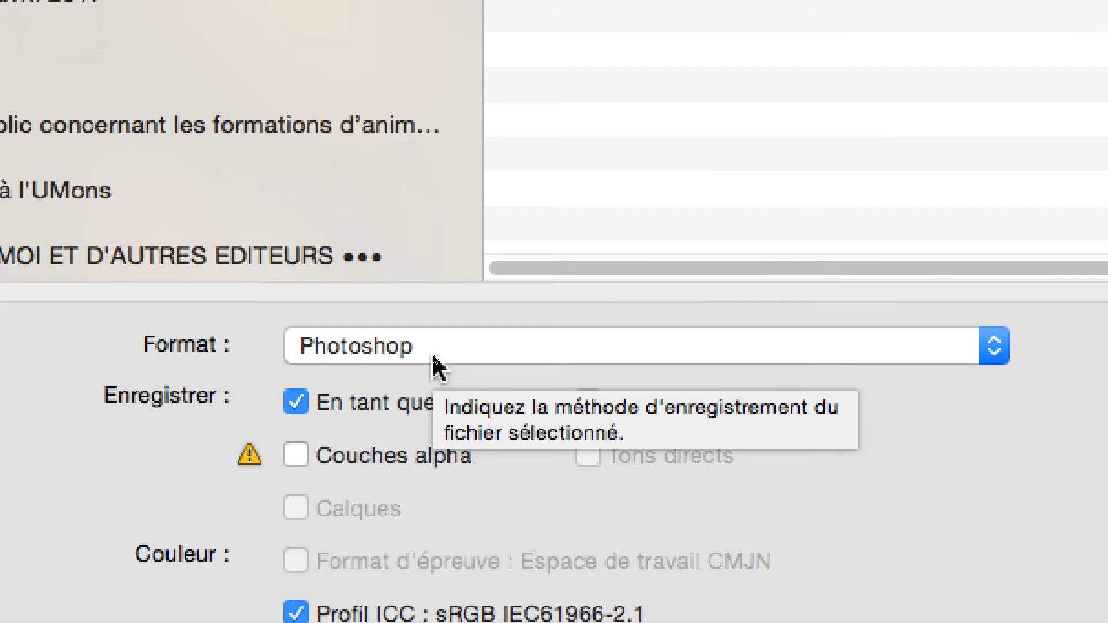
{"action": "left_click", "coordinate": [434, 353]}
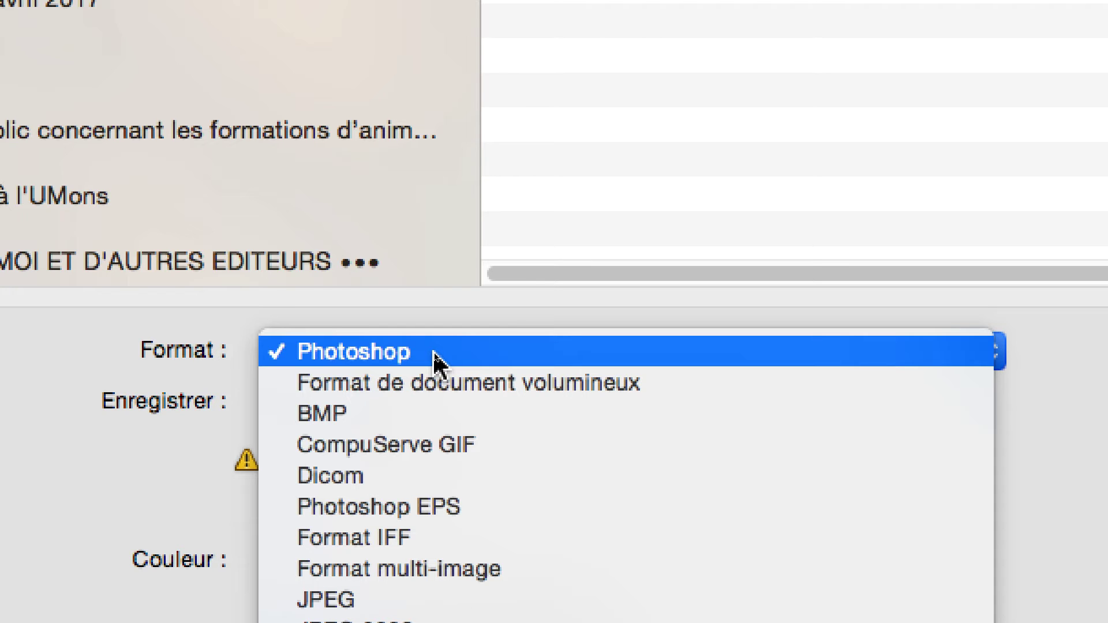
{"action": "left_click", "coordinate": [434, 357]}
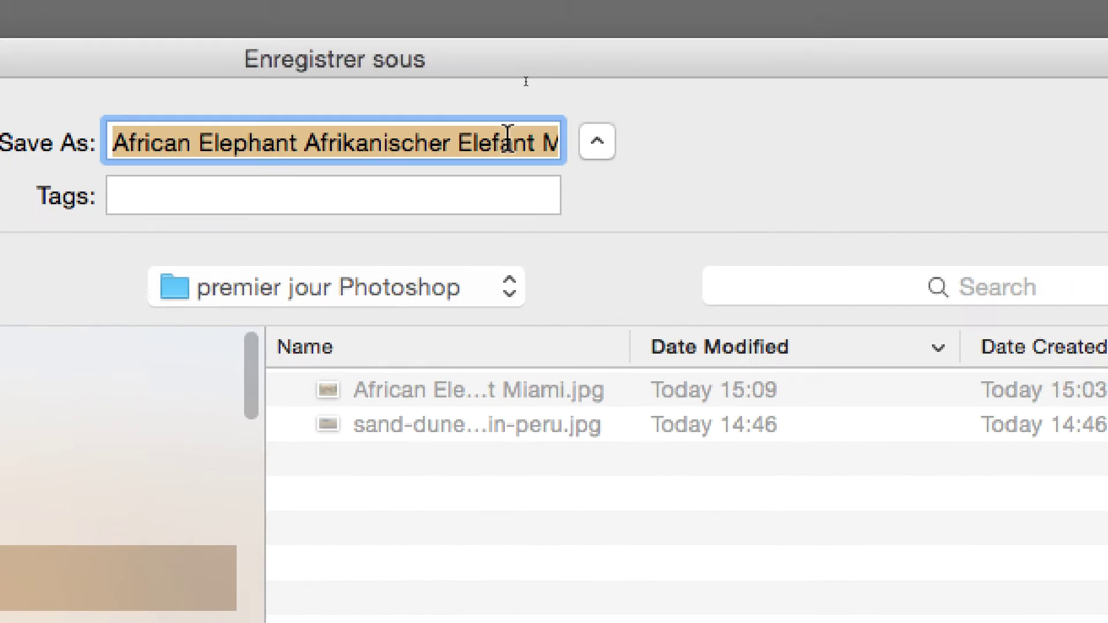
Examine the end of the proposed file name and highlight its .psd extension
{"action": "left_click", "coordinate": [508, 140]}
{"action": "key", "text": "Right"}
{"action": "key", "text": "Right"}
{"action": "key", "text": "Right"}
{"action": "key", "text": "Right"}
{"action": "key", "text": "Right"}
{"action": "key", "text": "Right"}
{"action": "key", "text": "Right"}
{"action": "key", "text": "Right"}
{"action": "key", "text": "Right"}
{"action": "key", "text": "Right"}
{"action": "key", "text": "Right"}
{"action": "key", "text": "Right"}
{"action": "key", "text": "Right"}
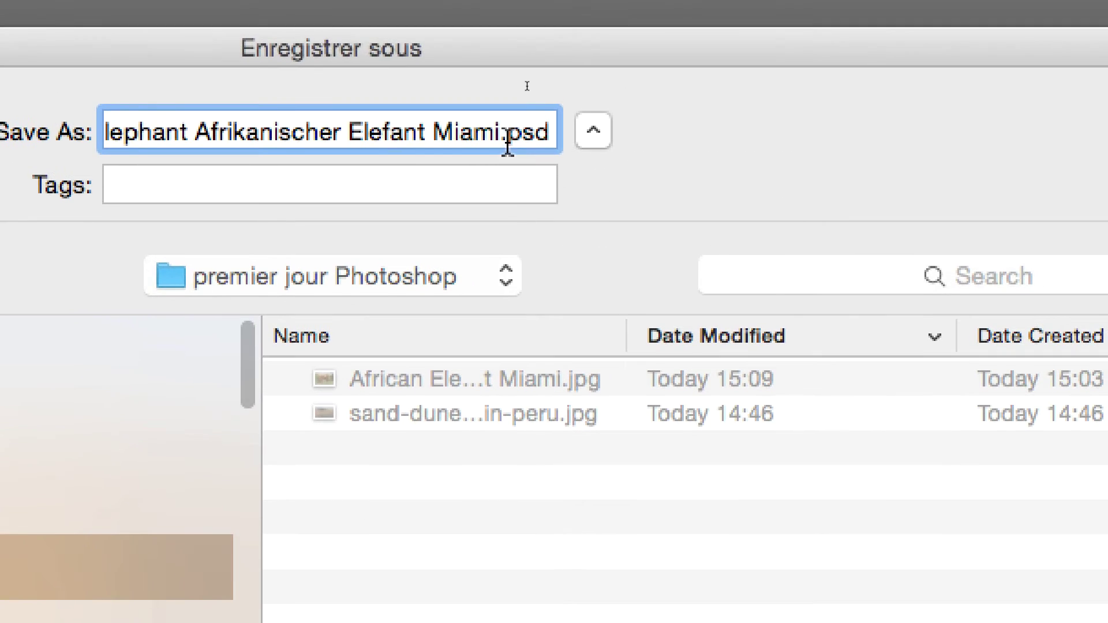
{"action": "left_click_drag", "start_coordinate": [512, 144], "coordinate": [538, 147]}
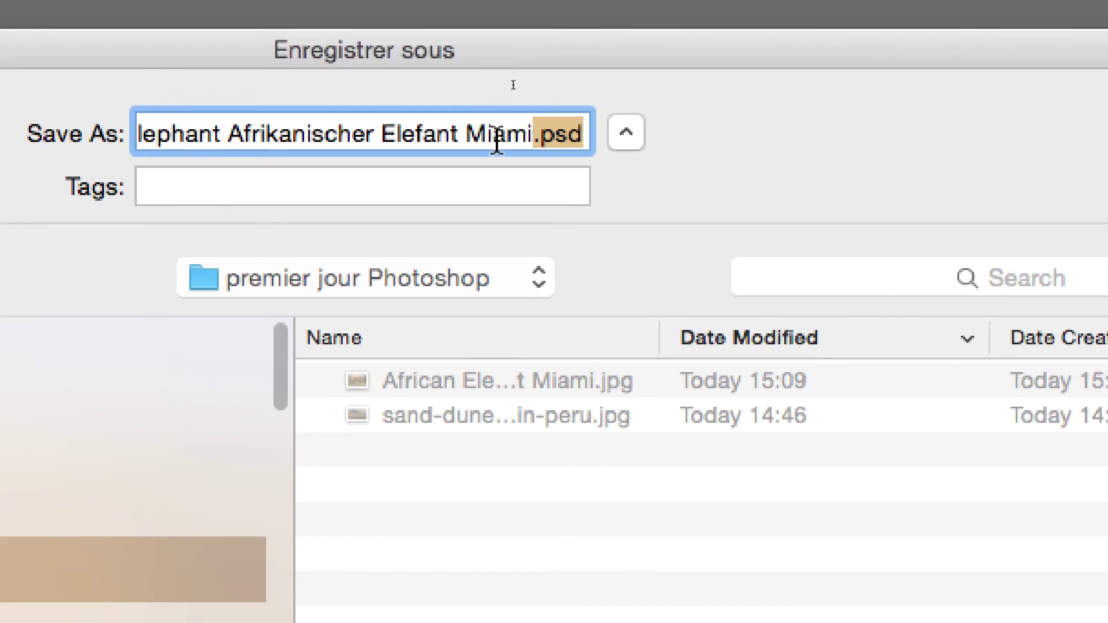
Check the .psd extension in the proposed file name and save the image as a Photoshop copy in the premier jour Photoshop folder
{"action": "left_click", "coordinate": [478, 141]}
{"action": "left_click_drag", "start_coordinate": [520, 138], "coordinate": [563, 138]}
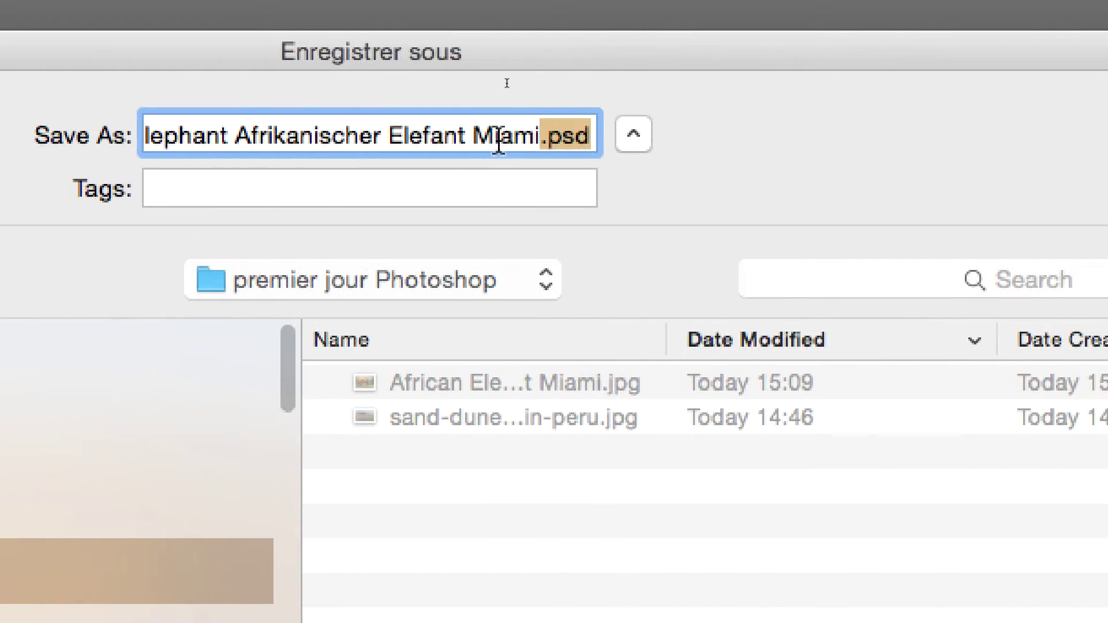
{"action": "left_click", "coordinate": [448, 139]}
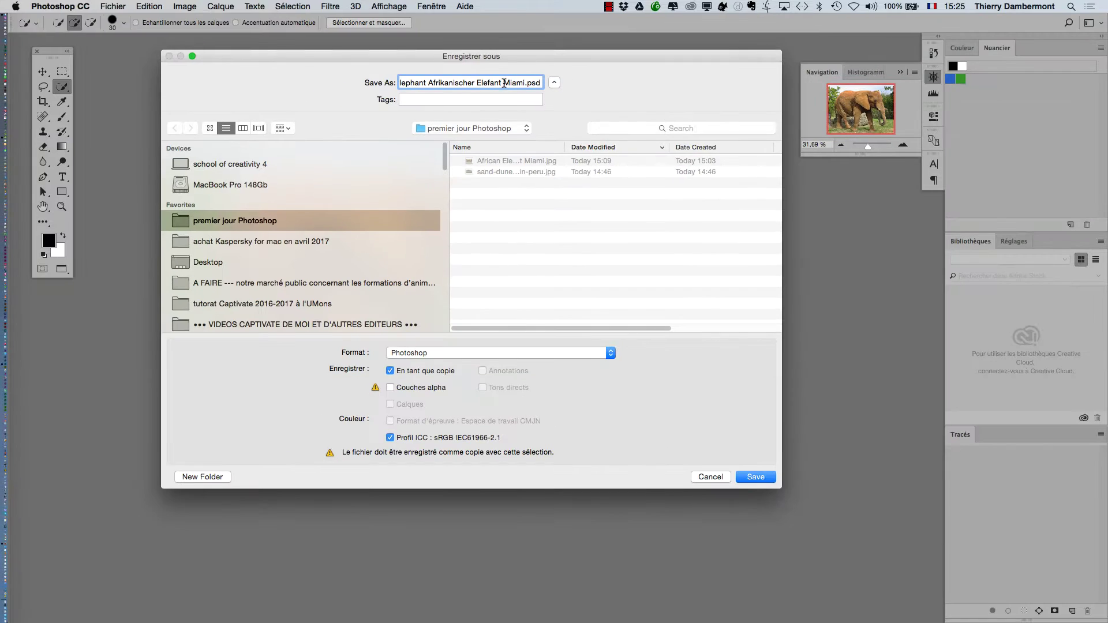
{"action": "left_click", "coordinate": [755, 477]}
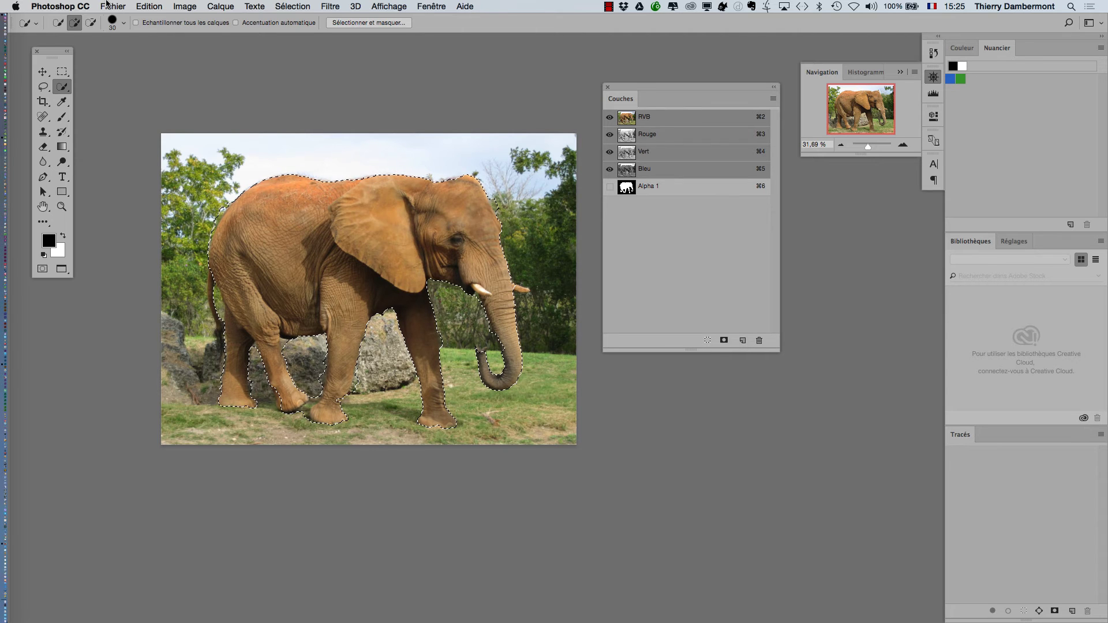
Close the elephant document, saving its changes in Photoshop format over the existing .psd file in the premier jour Photoshop folder
{"action": "left_click", "coordinate": [111, 6]}
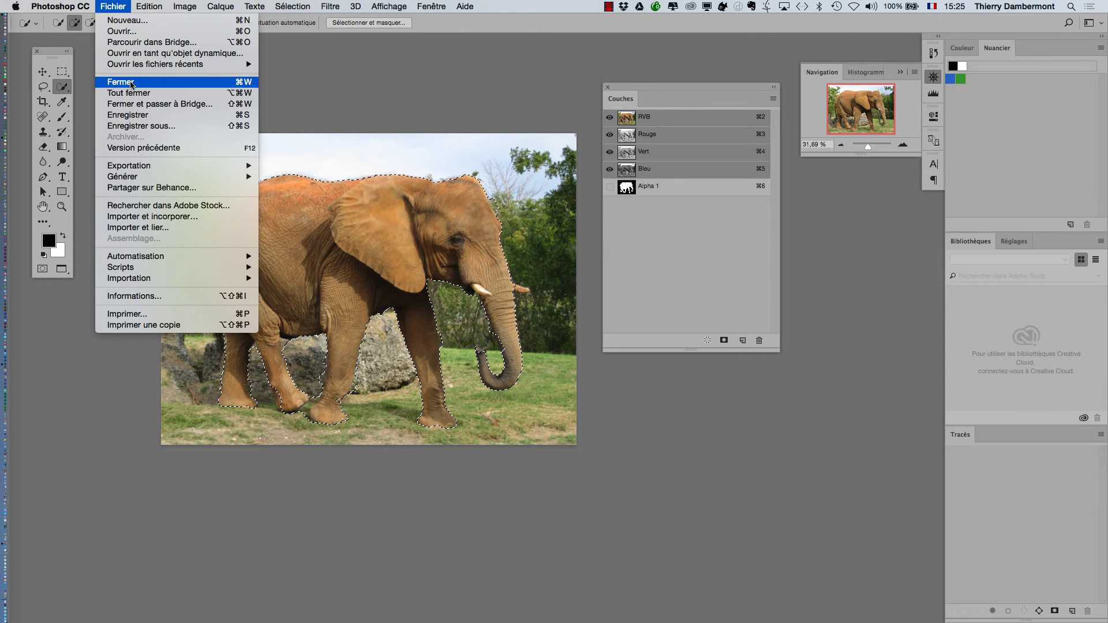
{"action": "left_click", "coordinate": [131, 85]}
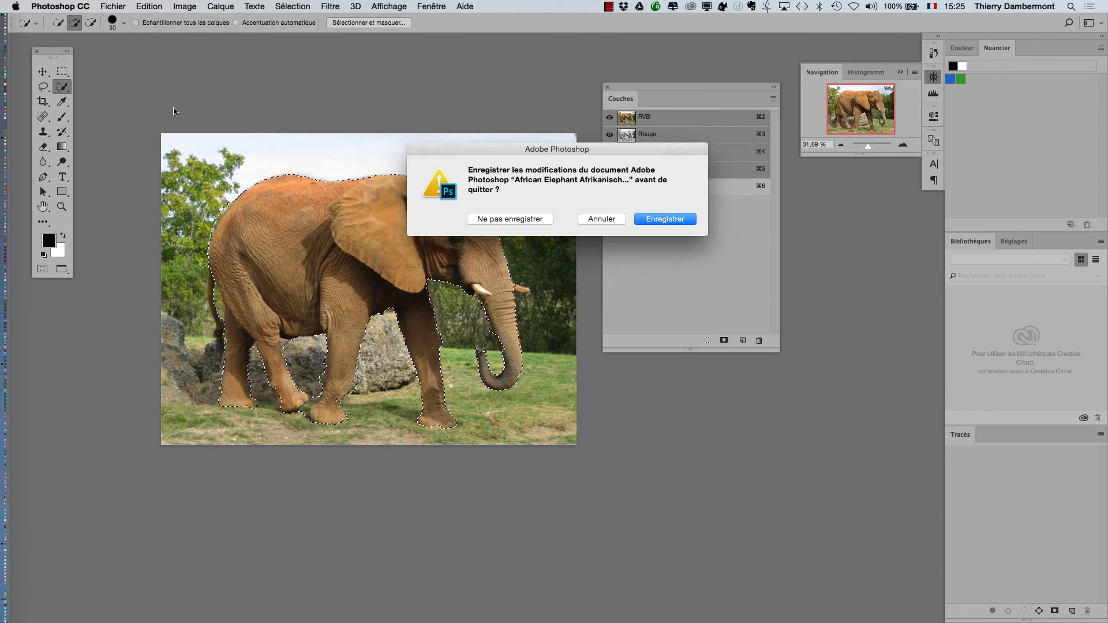
{"action": "left_click", "coordinate": [677, 221]}
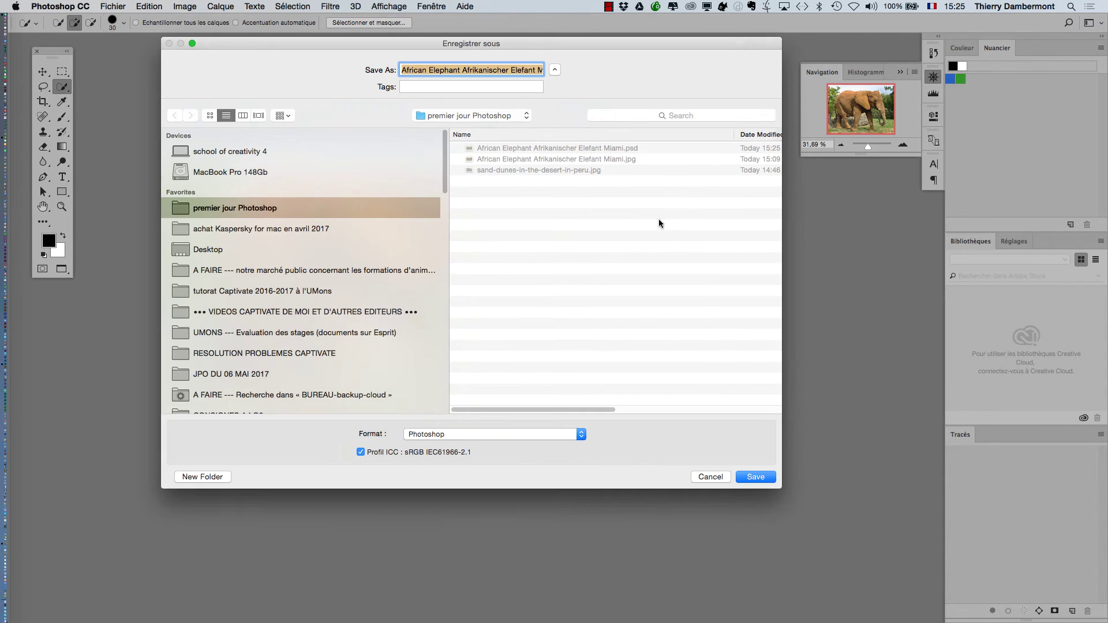
{"action": "left_click", "coordinate": [750, 477]}
{"action": "left_click", "coordinate": [567, 131]}
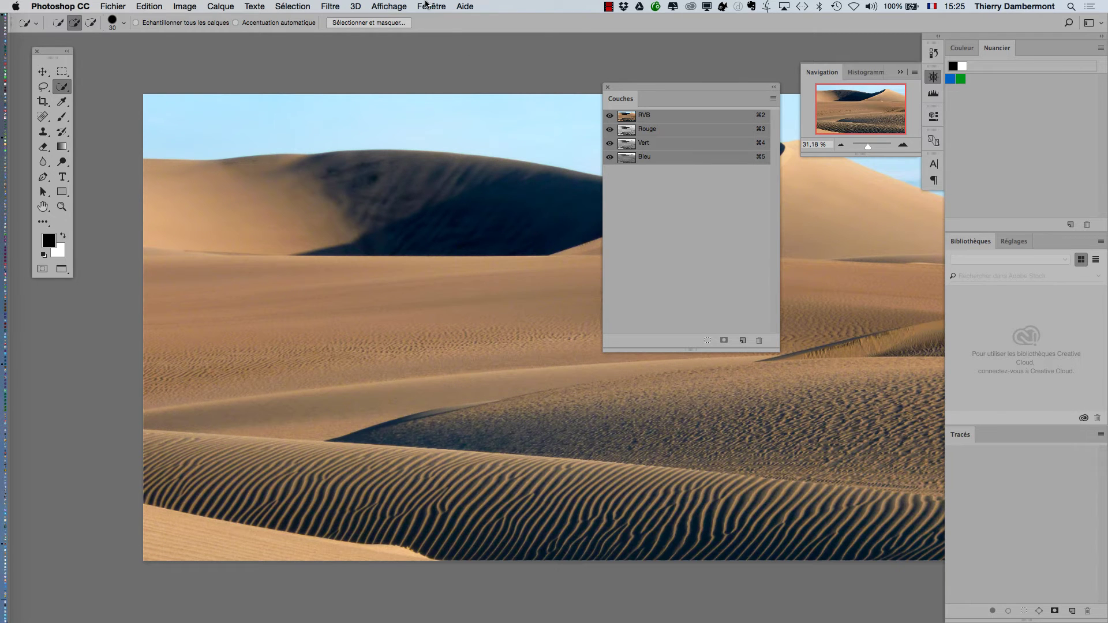
{"action": "left_click", "coordinate": [427, 6]}
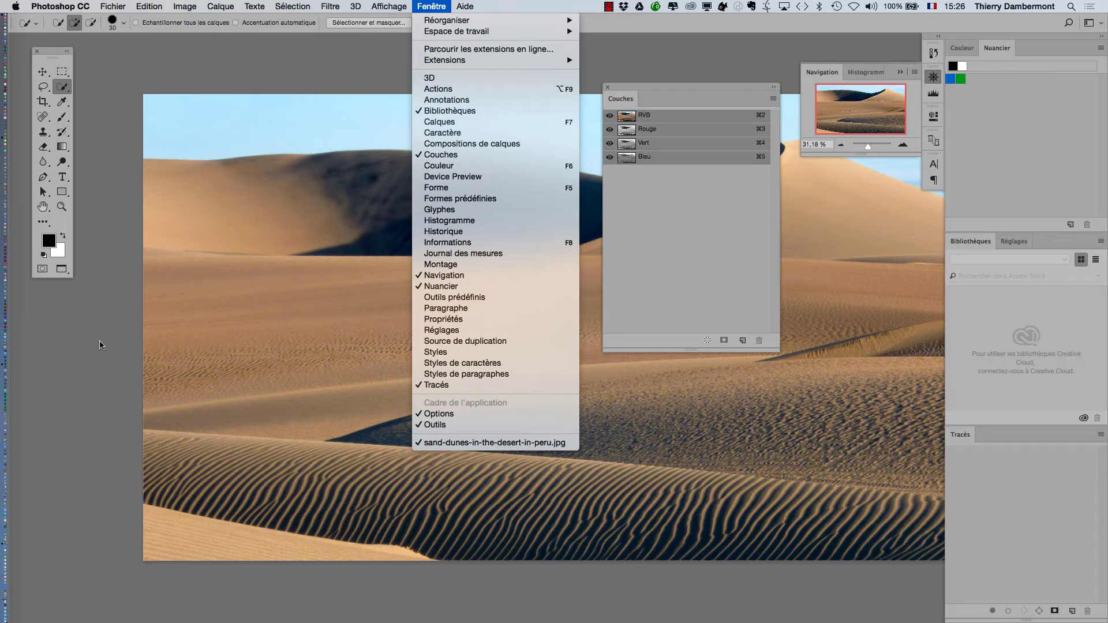
{"action": "left_click", "coordinate": [129, 336]}
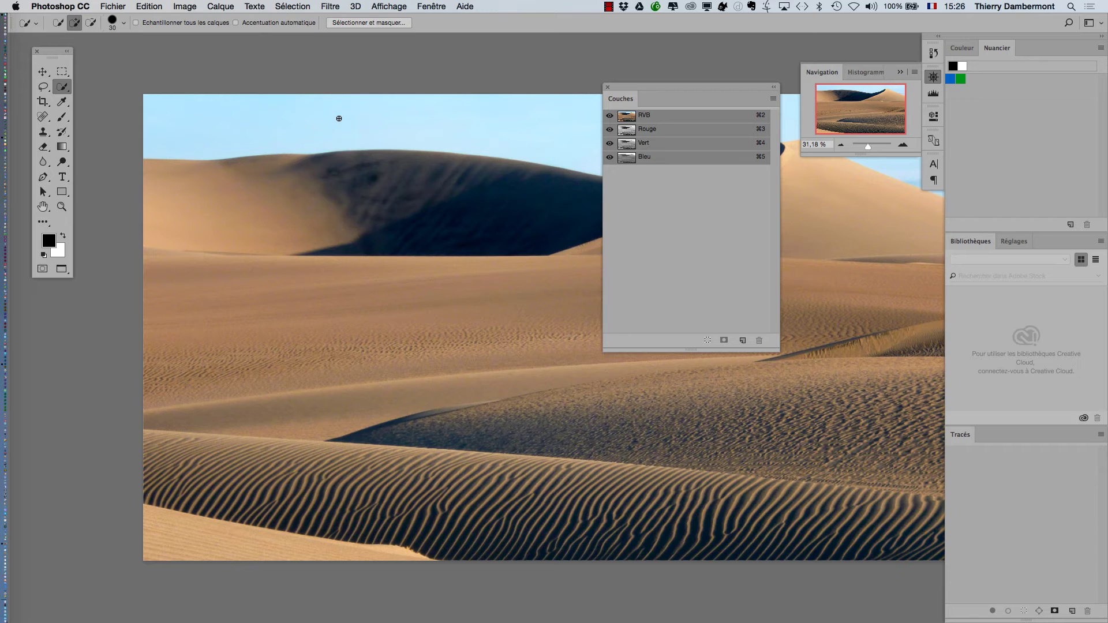
Reopen the recent file African Elephant Afrikanischer Elefant Miami.psd and bring the whole elephant into view
{"action": "left_click", "coordinate": [114, 6]}
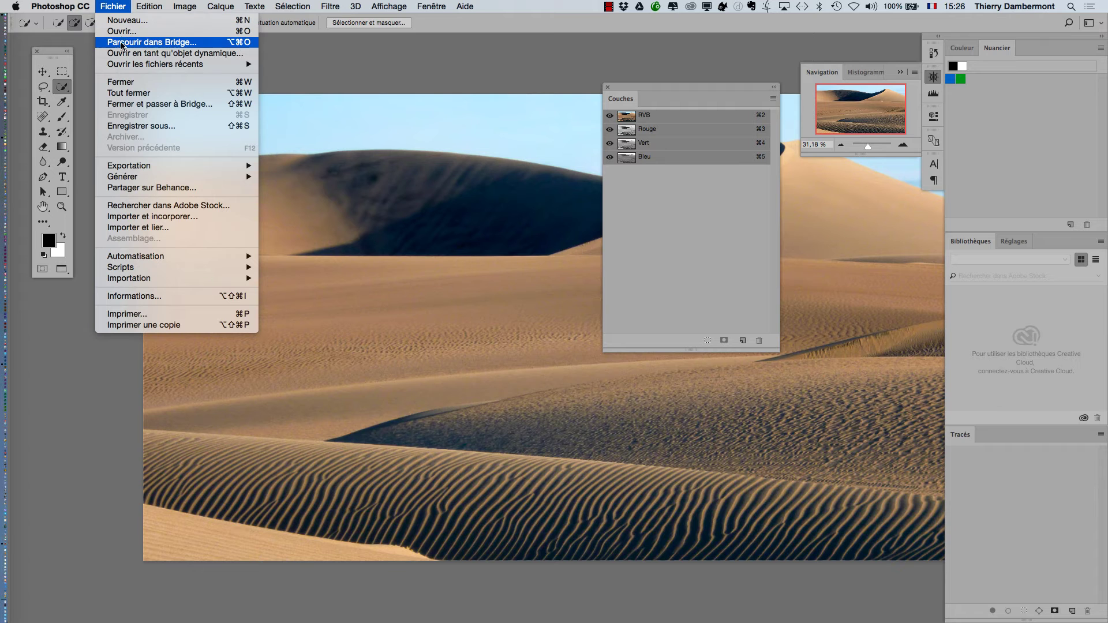
{"action": "mouse_move", "coordinate": [123, 68]}
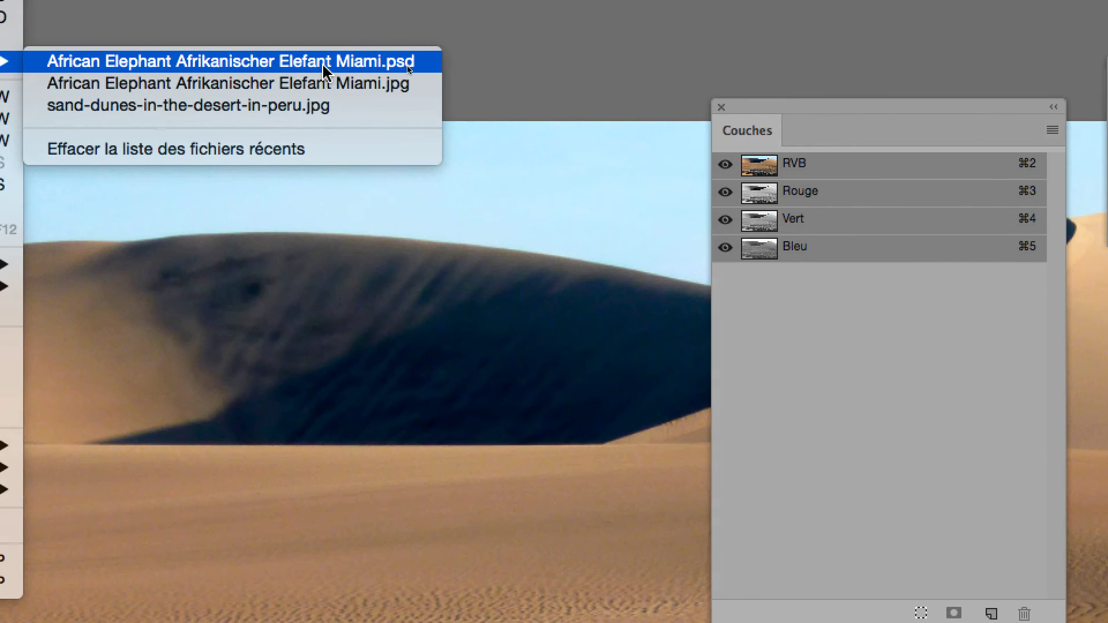
{"action": "left_click", "coordinate": [321, 63]}
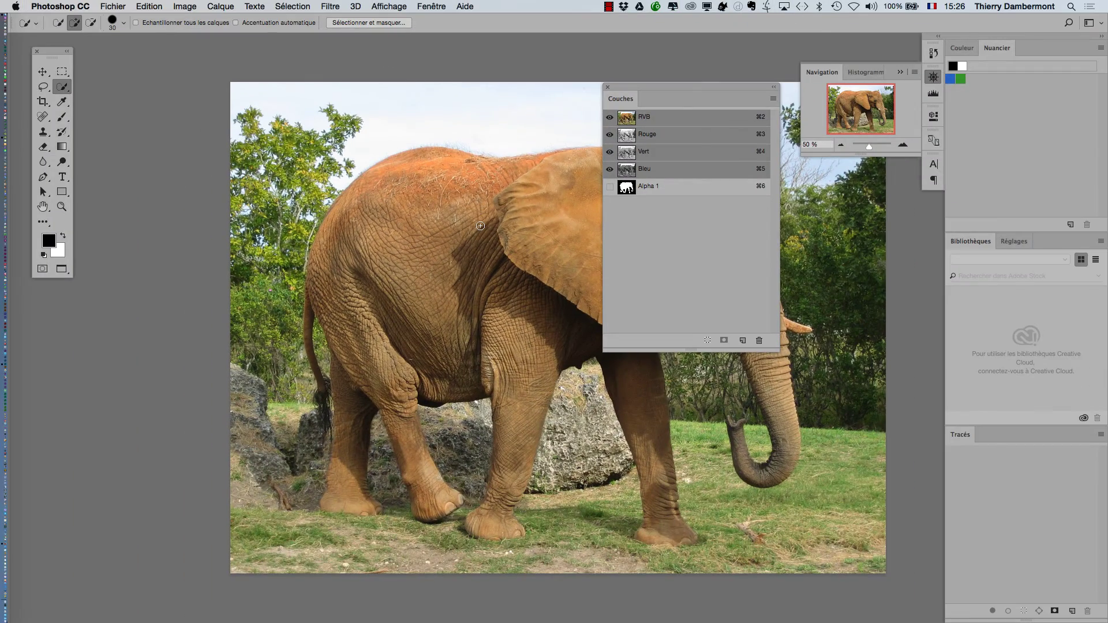
{"action": "scroll", "coordinate": [502, 243], "scroll_direction": "right", "scroll_amount": 5}
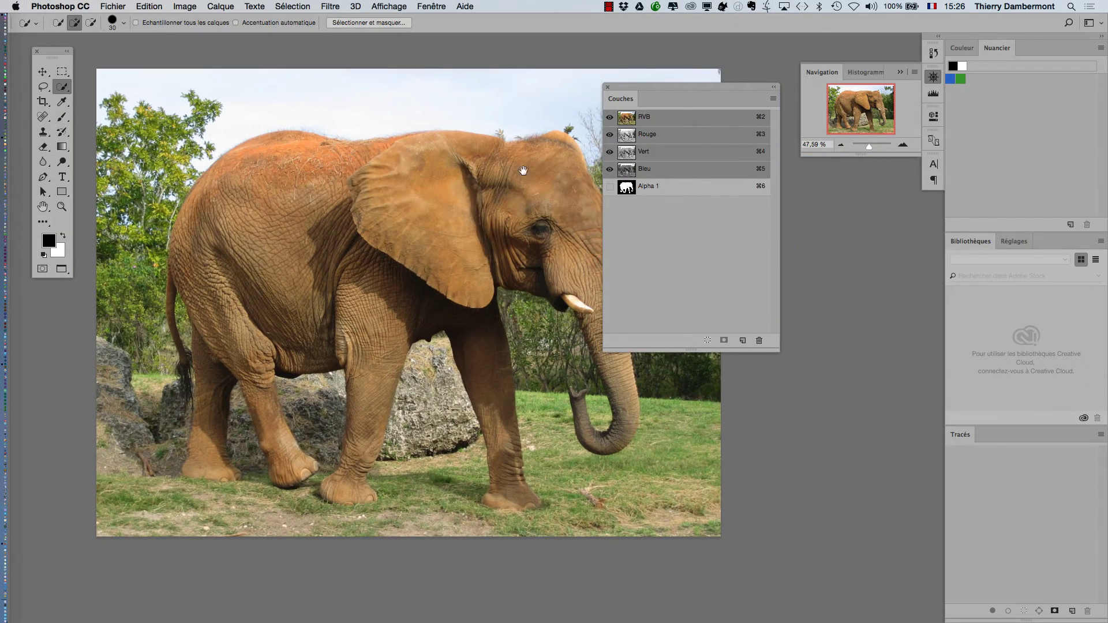
Move the Couches panel clear of the elephant and load the Alpha 1 channel as a selection
{"action": "left_click_drag", "start_coordinate": [631, 93], "coordinate": [718, 64]}
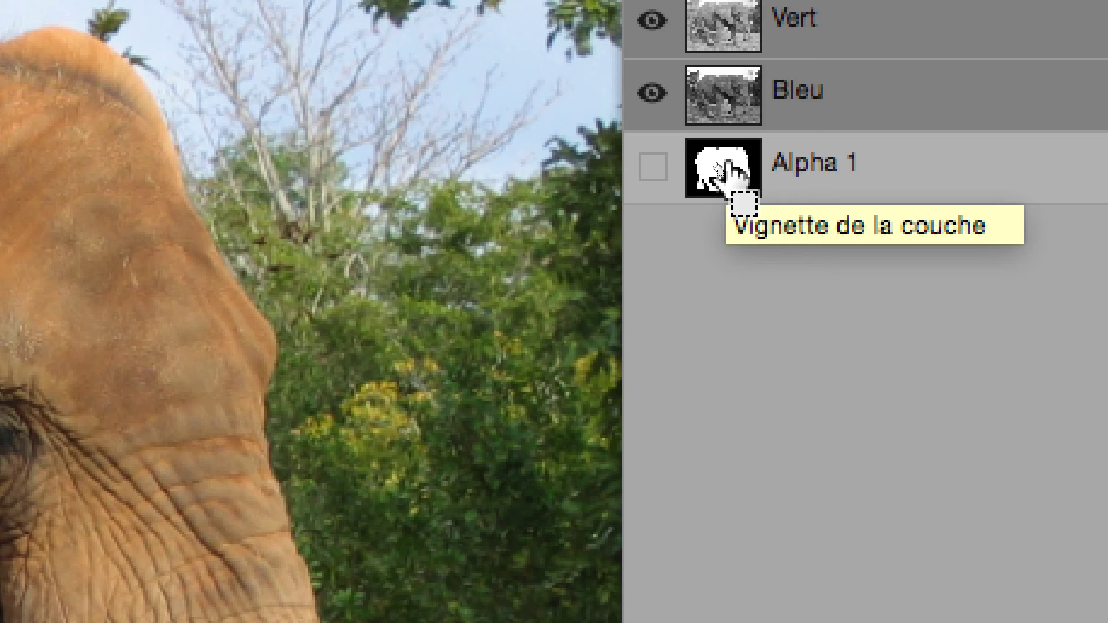
{"action": "left_click", "coordinate": [729, 169], "text": "super"}
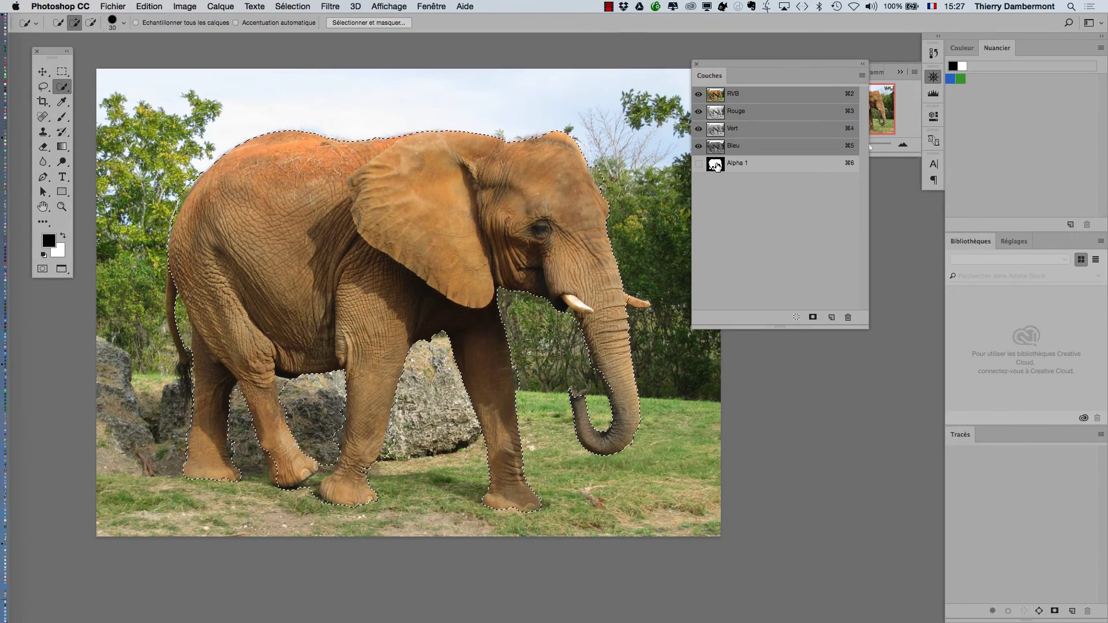
{"action": "left_click", "coordinate": [286, 5]}
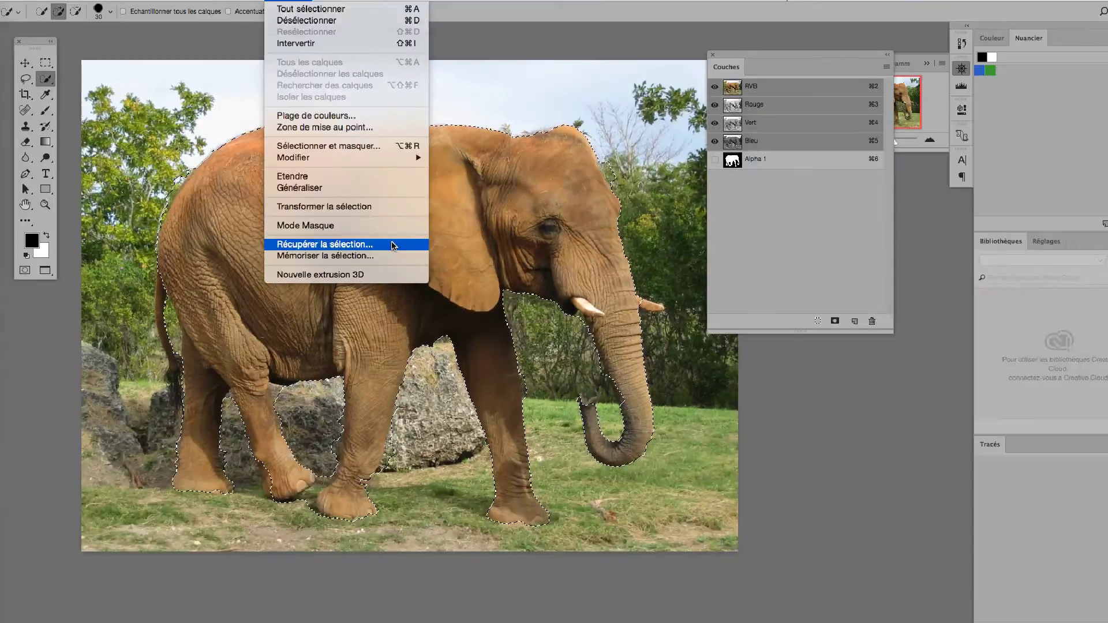
{"action": "key", "text": "Escape"}
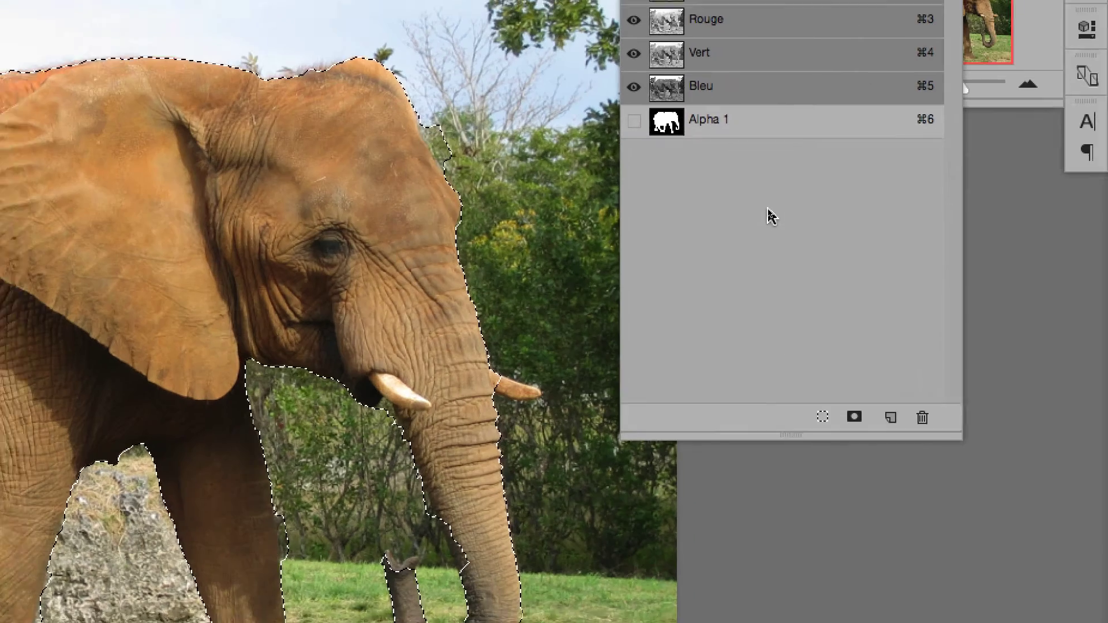